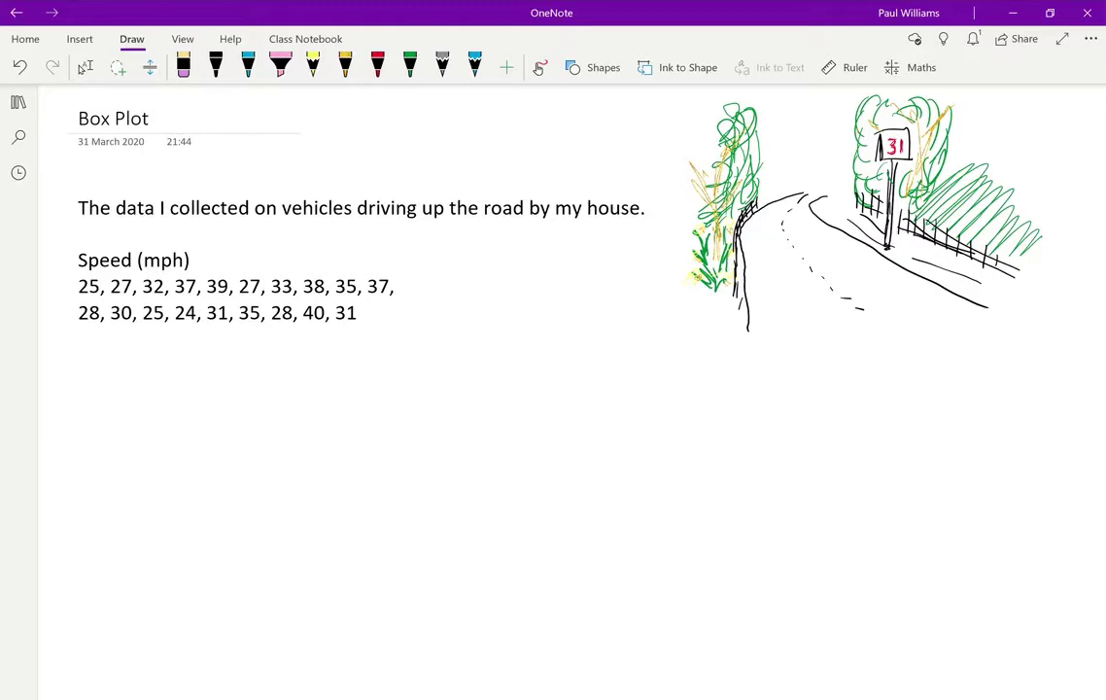
- Rule a long straight black number line along the ruler beneath the speed data
left_click(846, 67)
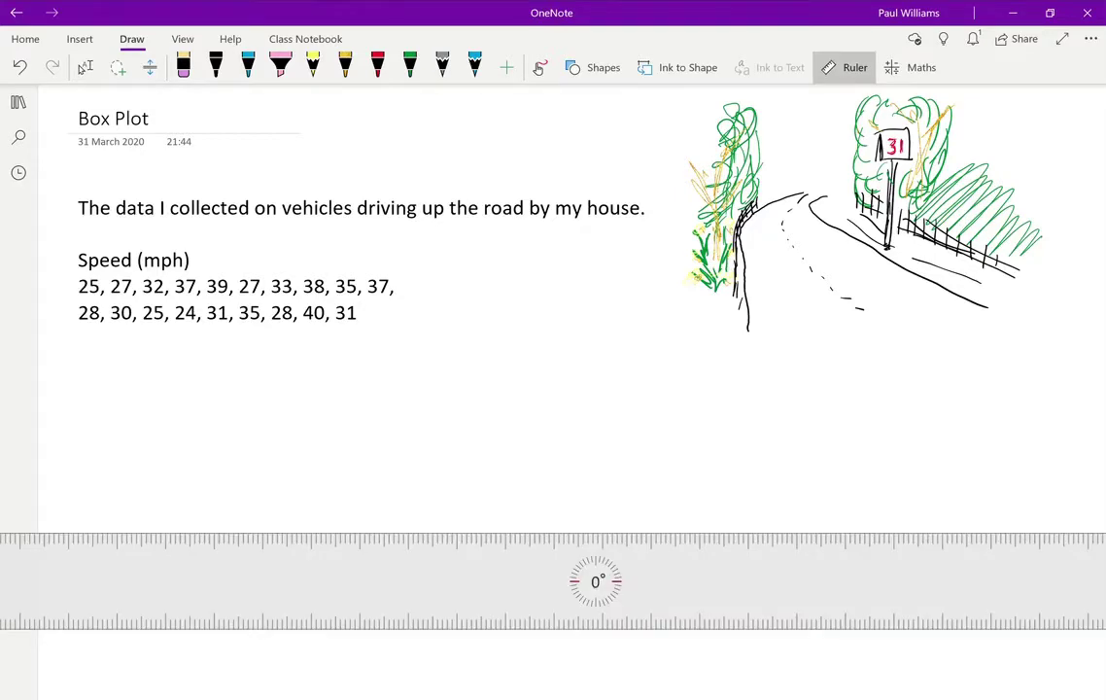
left_click(216, 65)
left_click_drag(92, 533, 1013, 533)
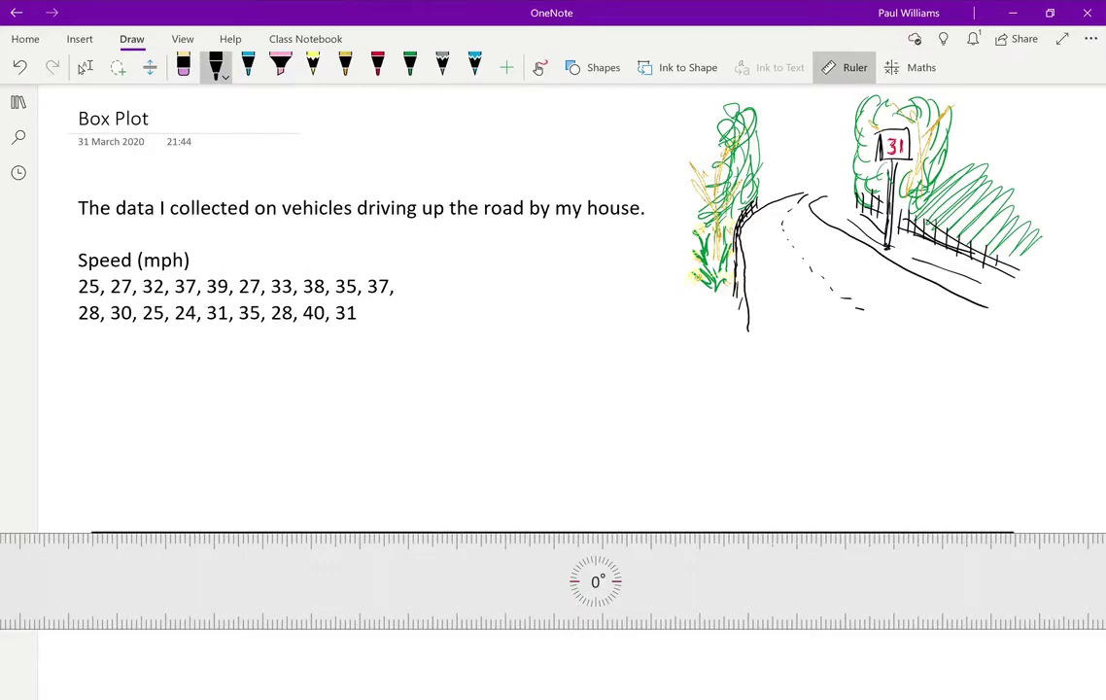
left_click_drag(595, 581, 595, 613)
- Ink the first two ticks at the left end and label them 22 and 24
left_click(84, 67)
left_click(215, 67)
left_click_drag(114, 524, 114, 534)
left_click_drag(213, 522, 213, 532)
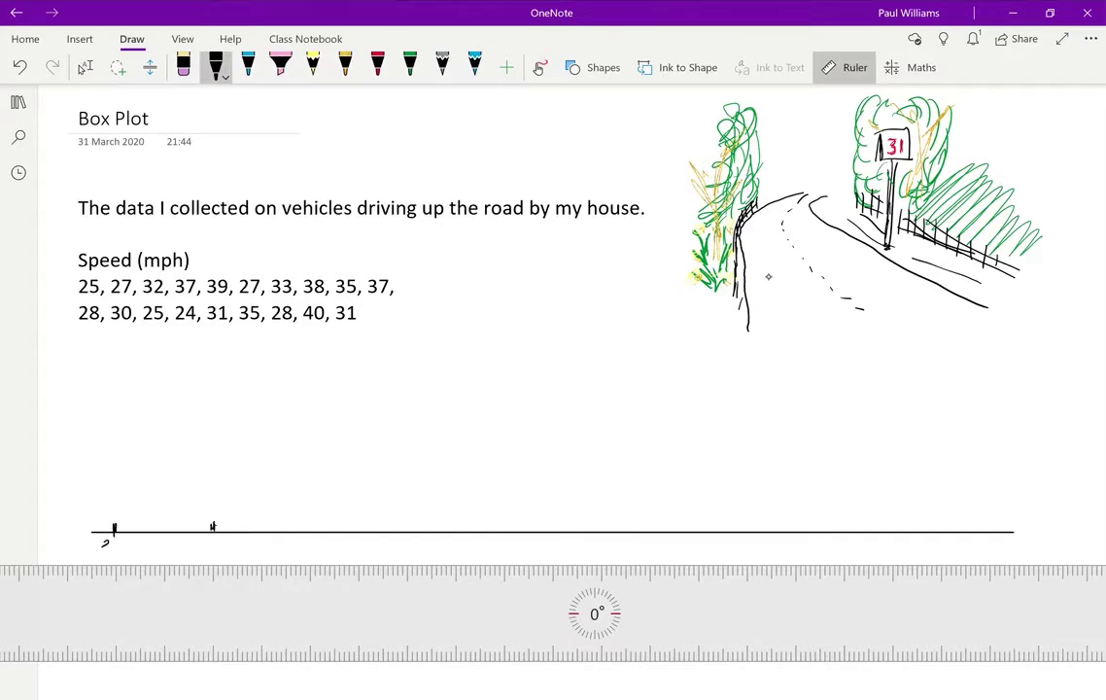
left_click_drag(102, 540, 115, 550)
left_click_drag(204, 539, 219, 552)
- Add evenly spaced ticks along the rest of the line, labelling 30 and 40
left_click_drag(312, 525, 311, 537)
left_click_drag(407, 522, 407, 531)
mouse_move(500, 522)
left_mouse_down()
mouse_move(488, 552)
mouse_move(498, 550)
left_mouse_up()
left_click_drag(603, 524, 604, 535)
left_click_drag(699, 524, 699, 537)
left_click_drag(793, 524, 794, 537)
left_click_drag(891, 525, 892, 535)
mouse_move(987, 526)
left_mouse_down()
mouse_move(982, 555)
mouse_move(989, 546)
left_mouse_up()
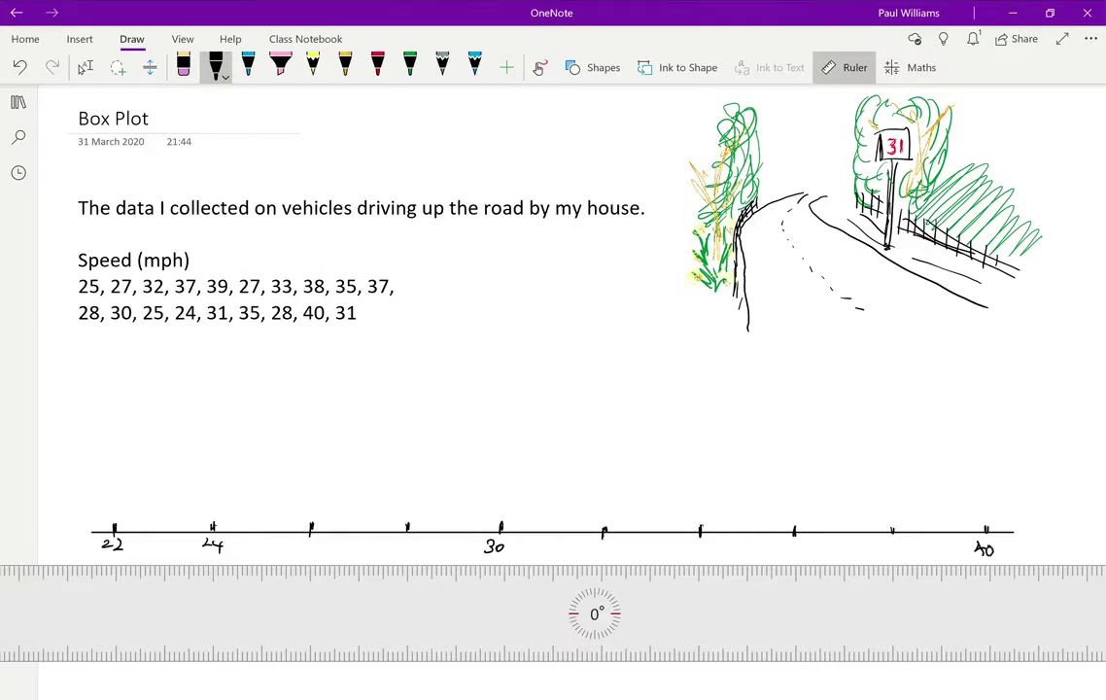
left_click_drag(595, 613, 600, 633)
left_click(85, 67)
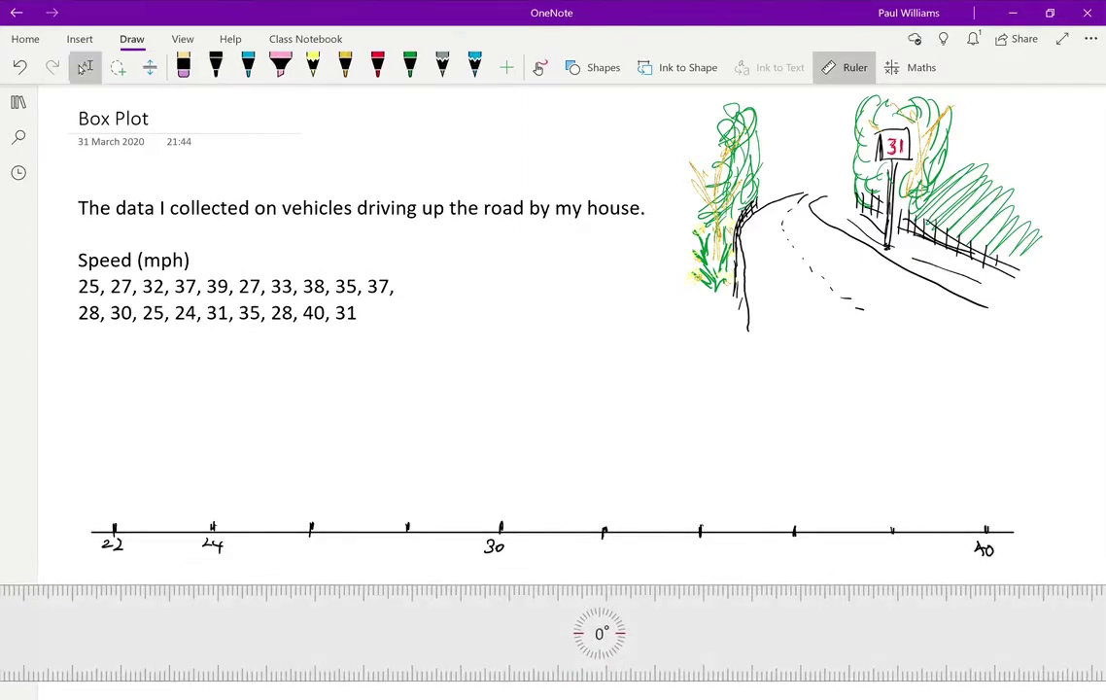
- Write 'mph' beside the 40 label and plot the first green speed dots
left_click(216, 65)
mouse_move(1018, 557)
left_mouse_down()
mouse_move(1036, 579)
mouse_move(1061, 573)
left_mouse_up()
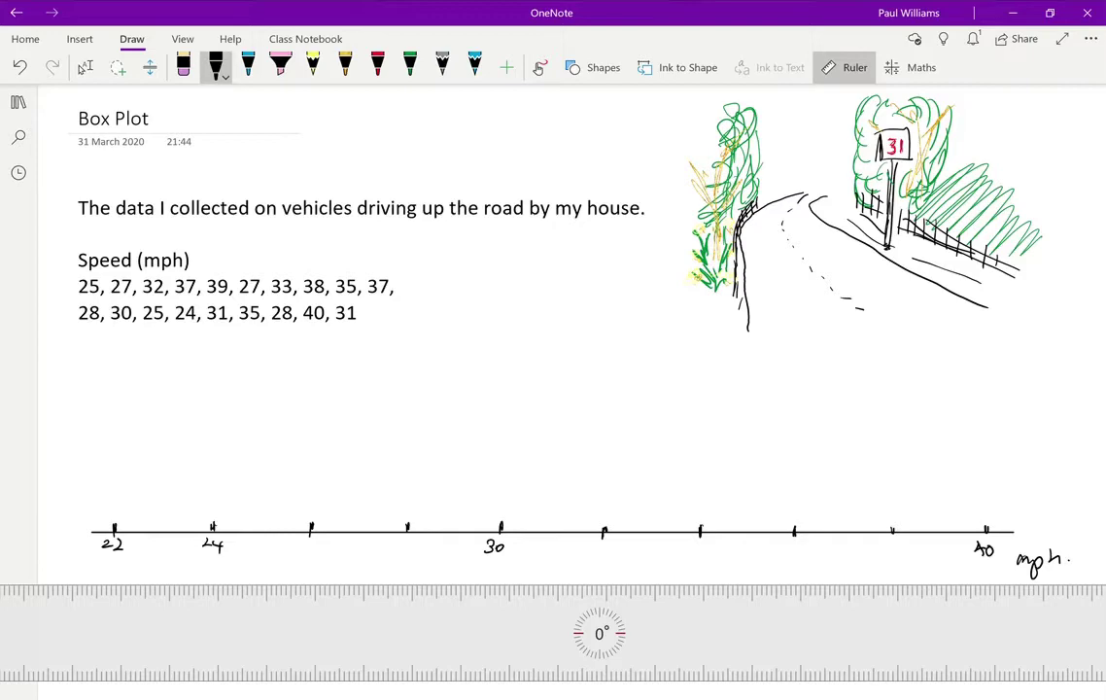
left_click(410, 66)
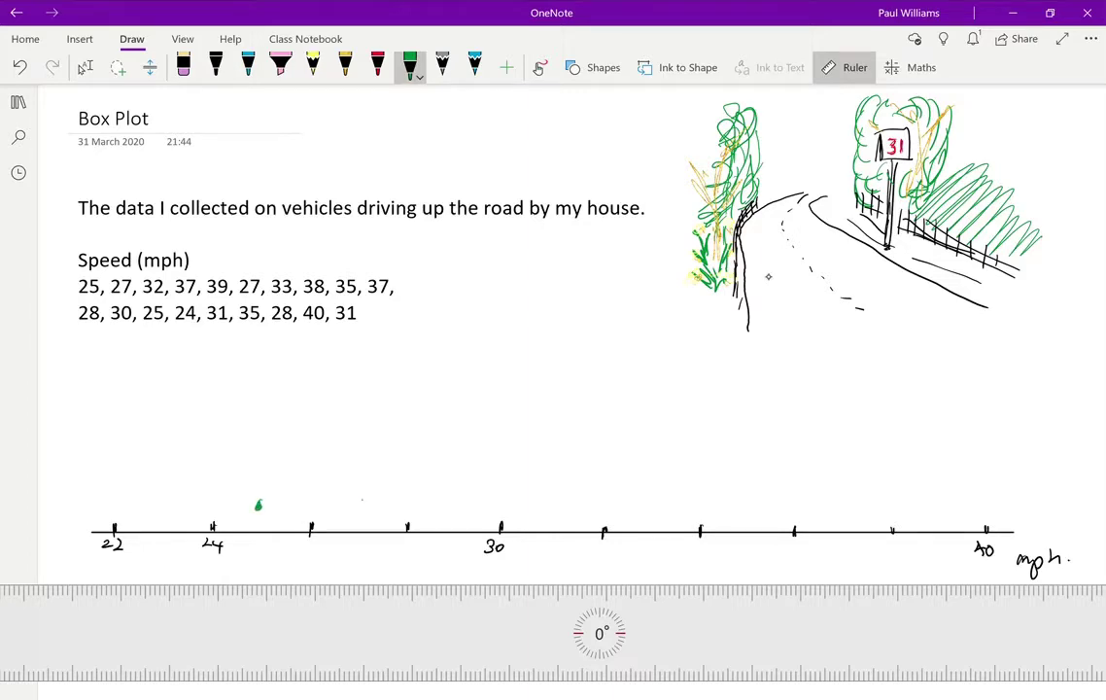
left_click(357, 505)
left_click(604, 502)
- Underline the Speed (mph) heading in green and add dots near 36, 38 and 39
left_click_drag(76, 280, 171, 273)
left_click(841, 504)
left_click(938, 501)
left_click(359, 489)
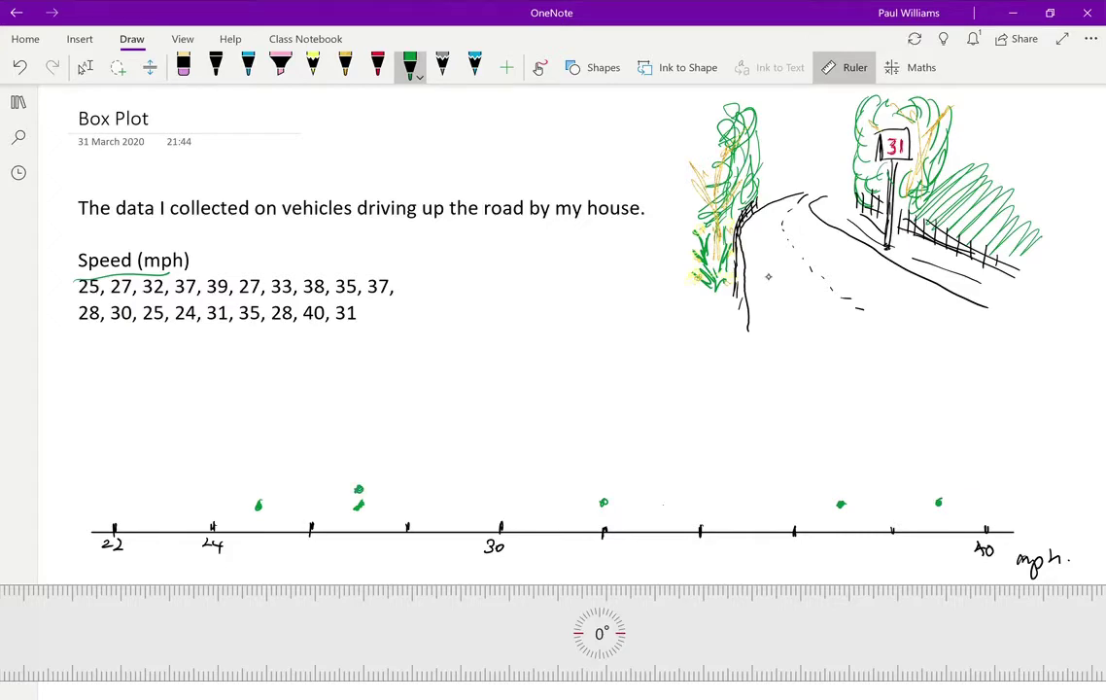
left_click(660, 506)
left_click(890, 505)
left_click(751, 503)
- Plot the remaining green dots, stacking repeats above 25, 28, 31 and 35
left_click(835, 486)
left_click(406, 505)
left_click(497, 508)
left_click(259, 492)
left_click(213, 508)
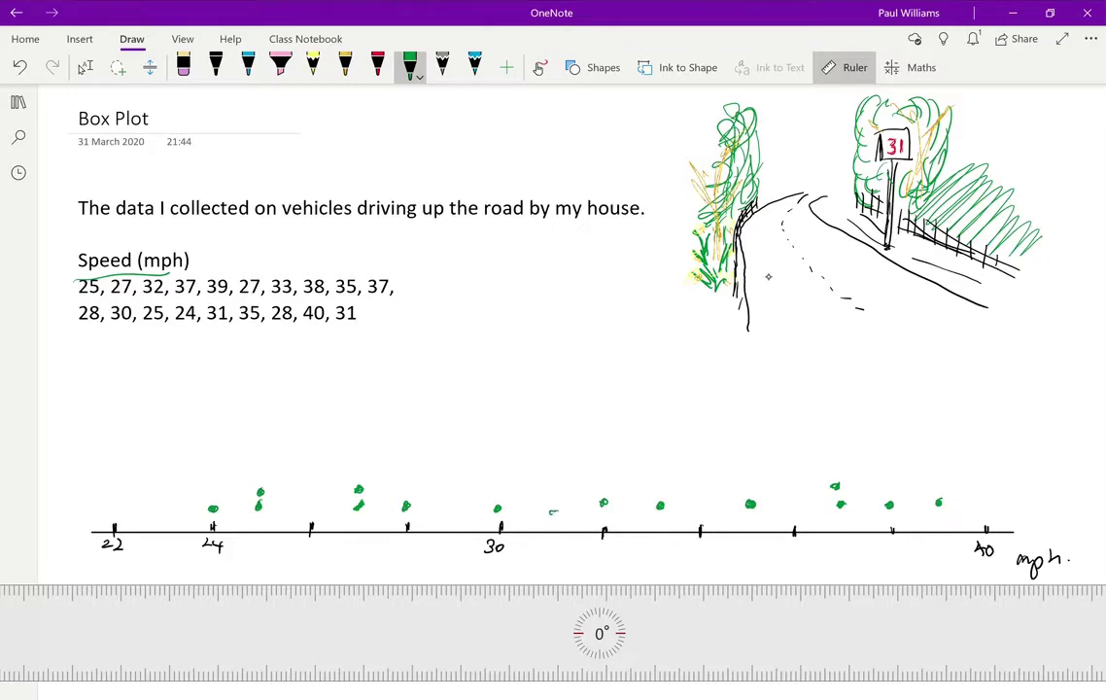
left_click(554, 512)
left_click(748, 488)
left_click(408, 487)
left_click(987, 500)
left_click(555, 498)
- Write 'Median 1st + 19th' in black below the number line
scroll(506, 350, "down", 2)
left_click(84, 67)
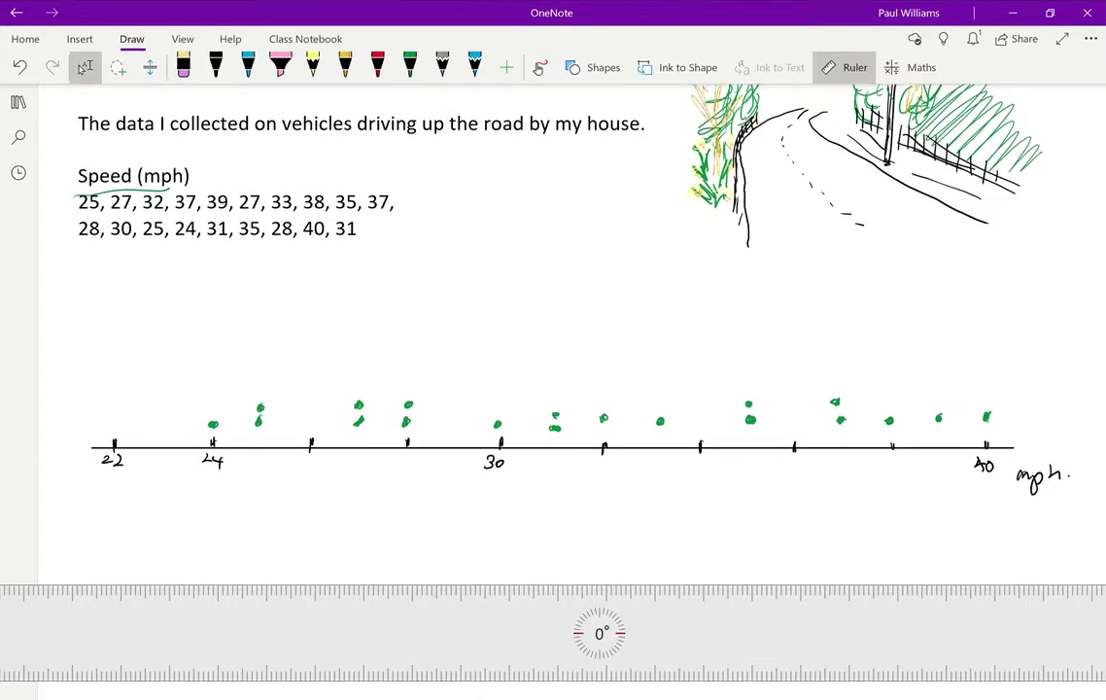
left_click(216, 68)
mouse_move(123, 539)
left_mouse_down()
mouse_move(167, 527)
mouse_move(198, 533)
left_mouse_up()
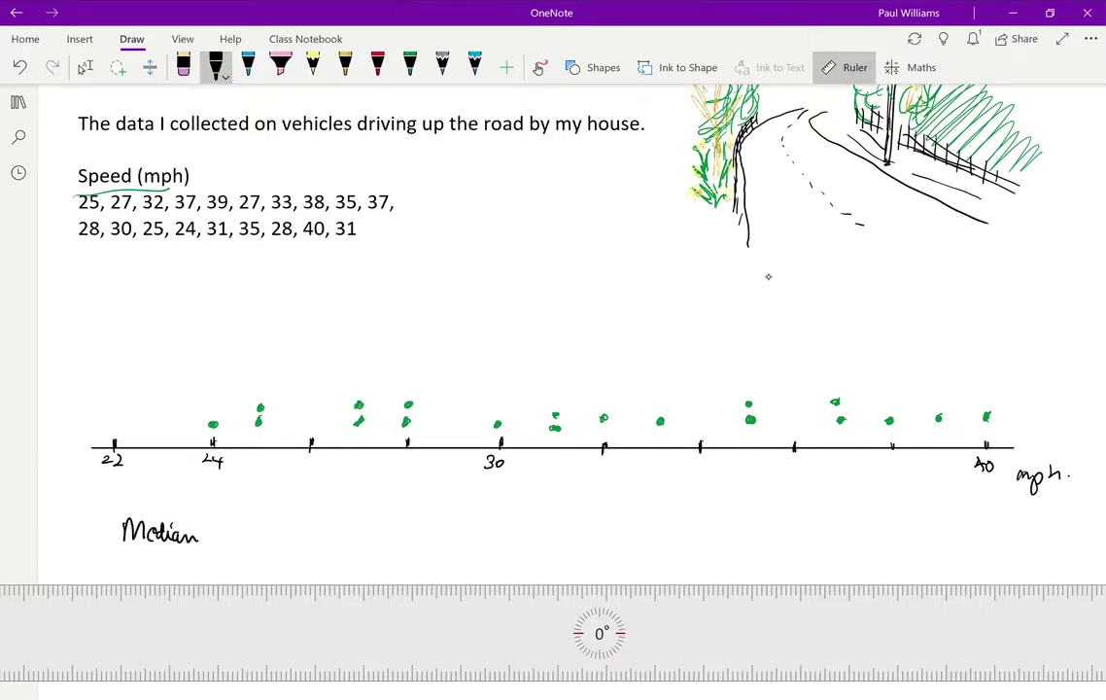
mouse_move(255, 517)
left_mouse_down()
mouse_move(253, 531)
mouse_move(280, 515)
mouse_move(280, 525)
mouse_move(253, 531)
mouse_move(250, 549)
mouse_move(257, 525)
mouse_move(273, 526)
left_mouse_up()
left_click_drag(267, 517, 314, 535)
mouse_move(304, 528)
left_mouse_down()
mouse_move(304, 547)
mouse_move(351, 547)
mouse_move(367, 525)
left_mouse_up()
left_click_drag(361, 515, 381, 521)
- Add ½, brackets and '= 10th' to complete the median formula
left_click_drag(225, 512, 233, 537)
left_click_drag(224, 546, 234, 559)
left_click_drag(254, 501, 251, 572)
left_click_drag(386, 511, 383, 569)
left_click_drag(421, 532, 434, 533)
mouse_move(421, 542)
left_mouse_down()
mouse_move(470, 546)
mouse_move(485, 529)
left_mouse_up()
mouse_move(497, 514)
left_mouse_down()
mouse_move(497, 529)
mouse_move(502, 518)
left_mouse_up()
left_click_drag(503, 512, 513, 522)
- Circle the dot just right of 30 in red and mark it Median
left_click(377, 65)
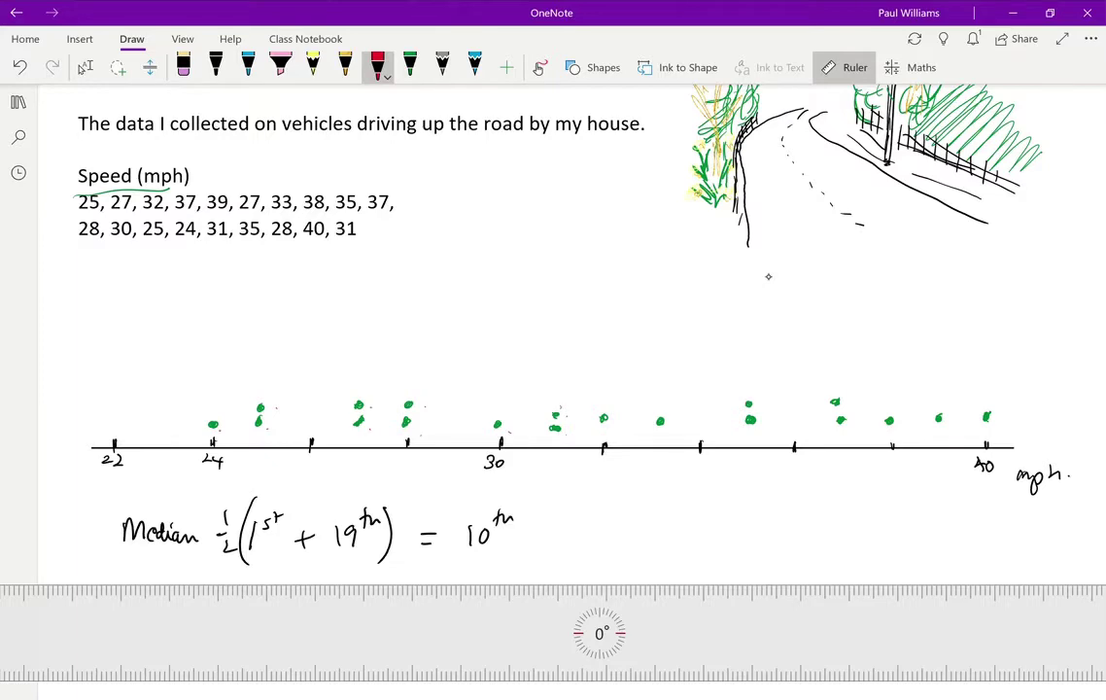
left_click_drag(551, 409, 553, 409)
mouse_move(559, 451)
left_mouse_down()
mouse_move(545, 500)
mouse_move(558, 482)
mouse_move(559, 500)
mouse_move(612, 502)
left_mouse_up()
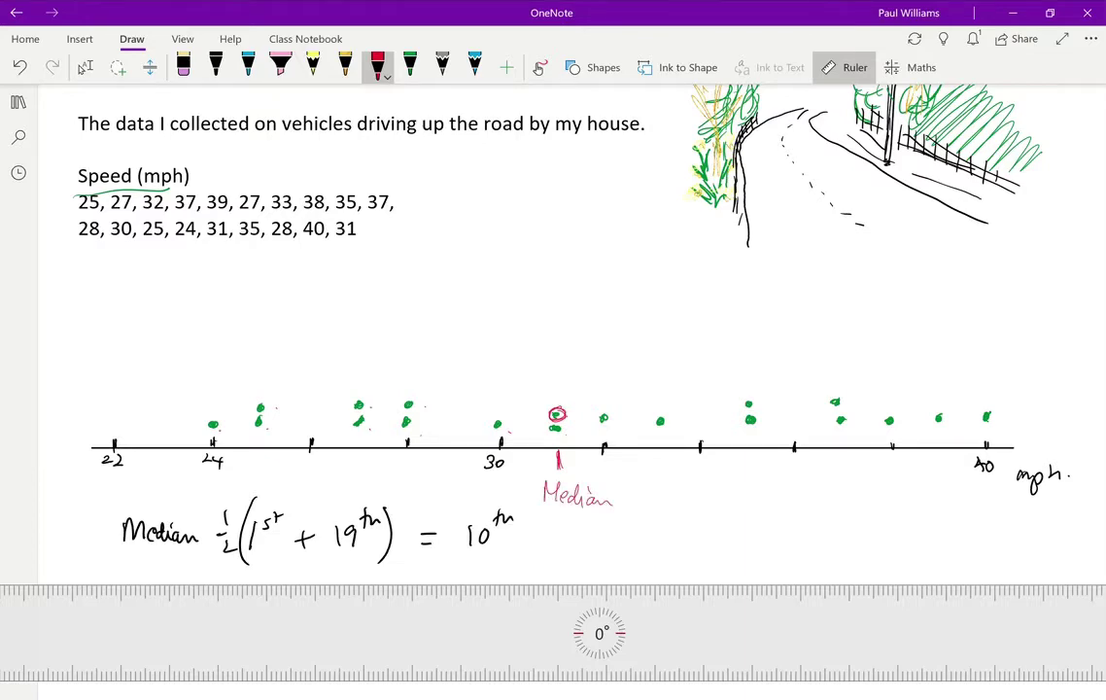
- Write 'Quartiles ¼×19 =' in black under the median working
scroll(554, 340, "down", 2)
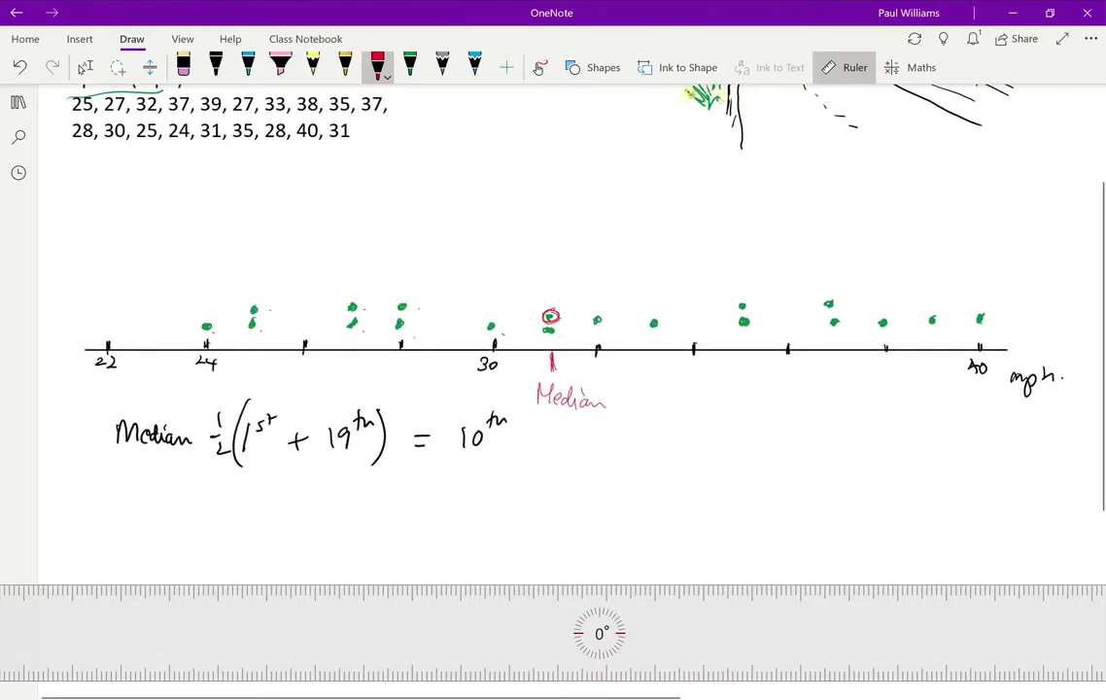
left_click(216, 64)
mouse_move(127, 493)
left_mouse_down()
mouse_move(129, 526)
mouse_move(155, 509)
mouse_move(179, 517)
mouse_move(178, 501)
mouse_move(207, 515)
left_mouse_up()
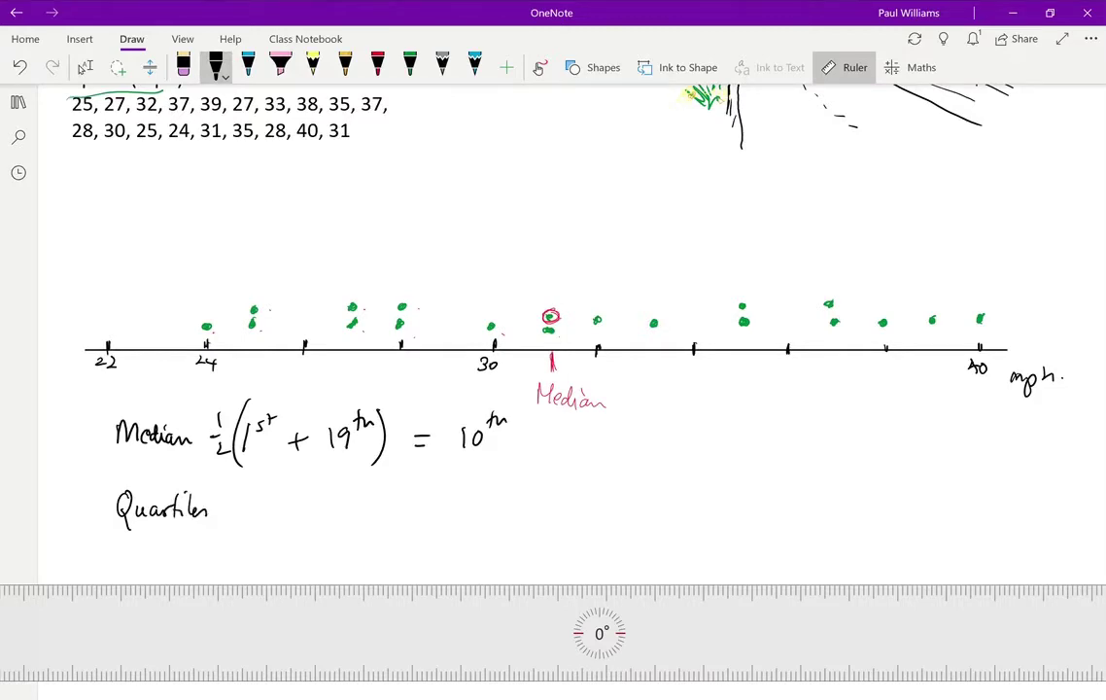
mouse_move(256, 492)
left_mouse_down()
mouse_move(260, 527)
mouse_move(289, 513)
left_mouse_up()
left_click_drag(289, 497, 273, 515)
mouse_move(302, 493)
left_mouse_down()
mouse_move(301, 516)
mouse_move(361, 500)
mouse_move(364, 510)
mouse_move(419, 516)
mouse_move(427, 504)
mouse_move(429, 515)
left_mouse_up()
- Complete the working with 4.75, an upward round-up arrow and '5th position'
left_click(407, 514)
left_click_drag(428, 494, 442, 494)
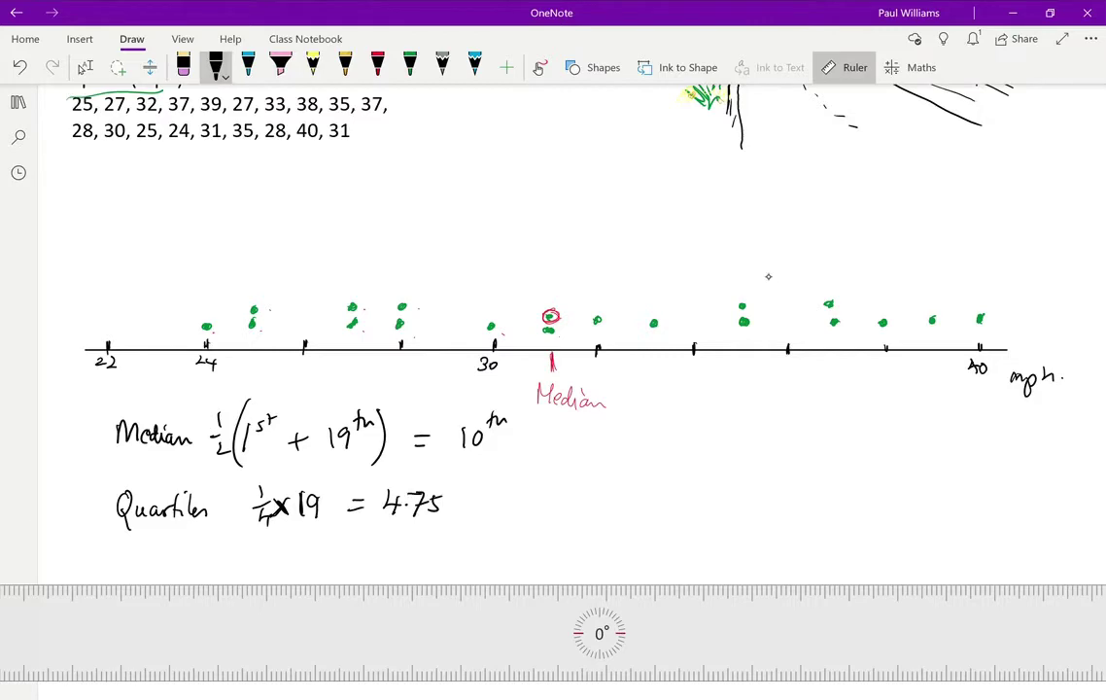
mouse_move(503, 522)
left_mouse_down()
mouse_move(504, 489)
mouse_move(495, 496)
mouse_move(513, 501)
mouse_move(505, 494)
mouse_move(573, 495)
left_mouse_up()
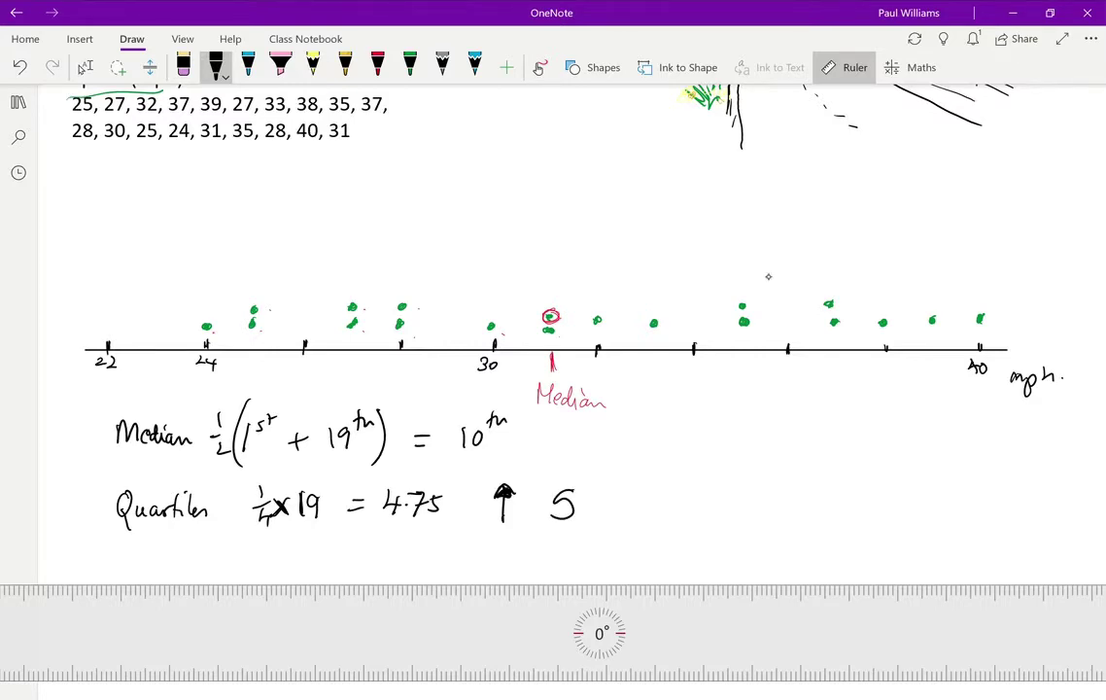
left_click_drag(581, 474, 581, 490)
mouse_move(576, 479)
left_mouse_down()
mouse_move(597, 488)
mouse_move(616, 523)
mouse_move(630, 511)
left_mouse_up()
left_click_drag(636, 505, 655, 518)
mouse_move(664, 498)
left_mouse_down()
mouse_move(667, 518)
mouse_move(673, 501)
left_mouse_up()
mouse_move(678, 505)
left_mouse_down()
mouse_move(678, 517)
mouse_move(689, 504)
mouse_move(707, 509)
left_mouse_up()
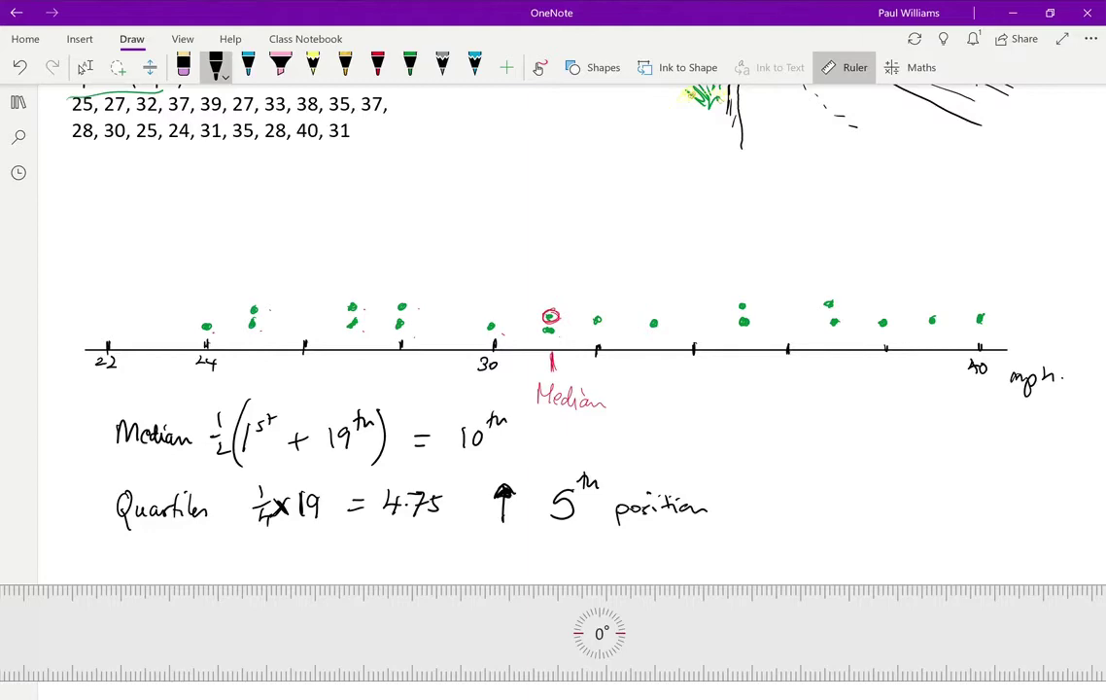
- Circle the 5th dot in blue, tick below it and label it LQ
left_click(247, 66)
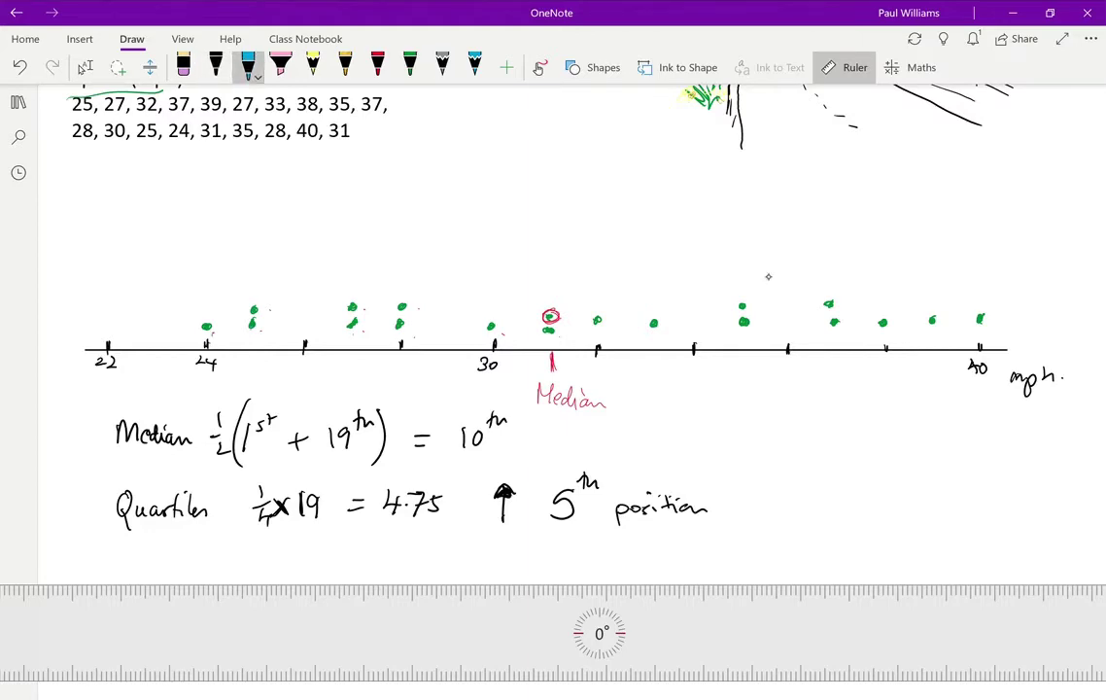
left_click_drag(353, 299, 352, 300)
mouse_move(352, 352)
left_mouse_down()
mouse_move(353, 392)
mouse_move(365, 394)
left_mouse_up()
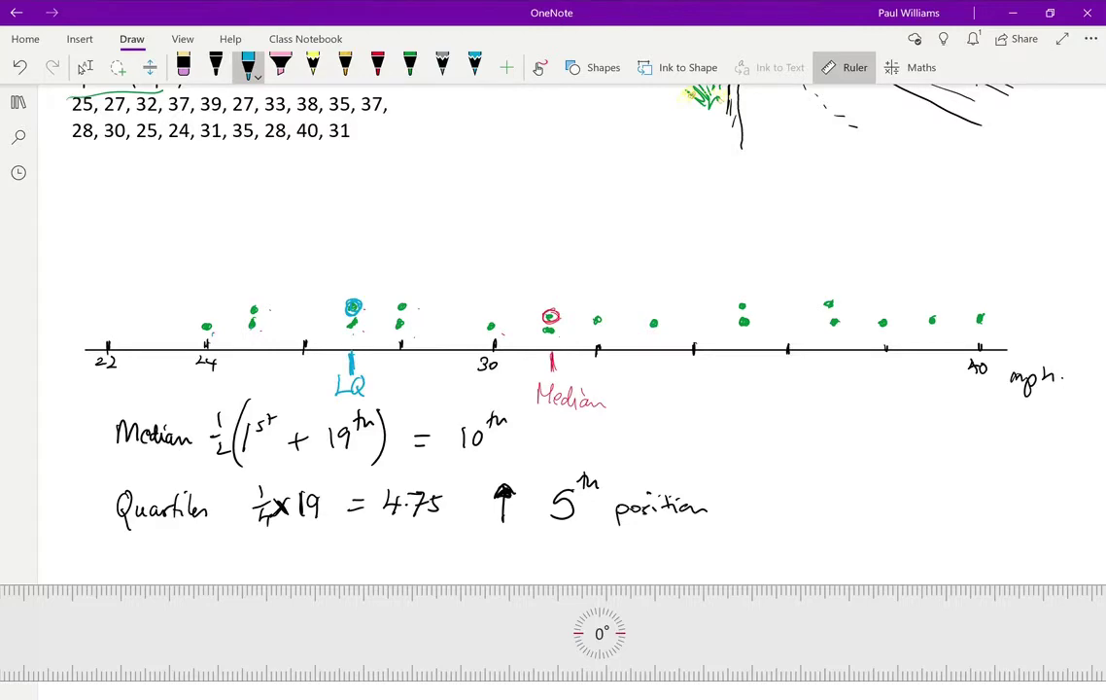
scroll(554, 350, "down", 2)
- Write '¾×19 = 14.25 ↑ 15th' in black below the lower quartile line
left_click(85, 67)
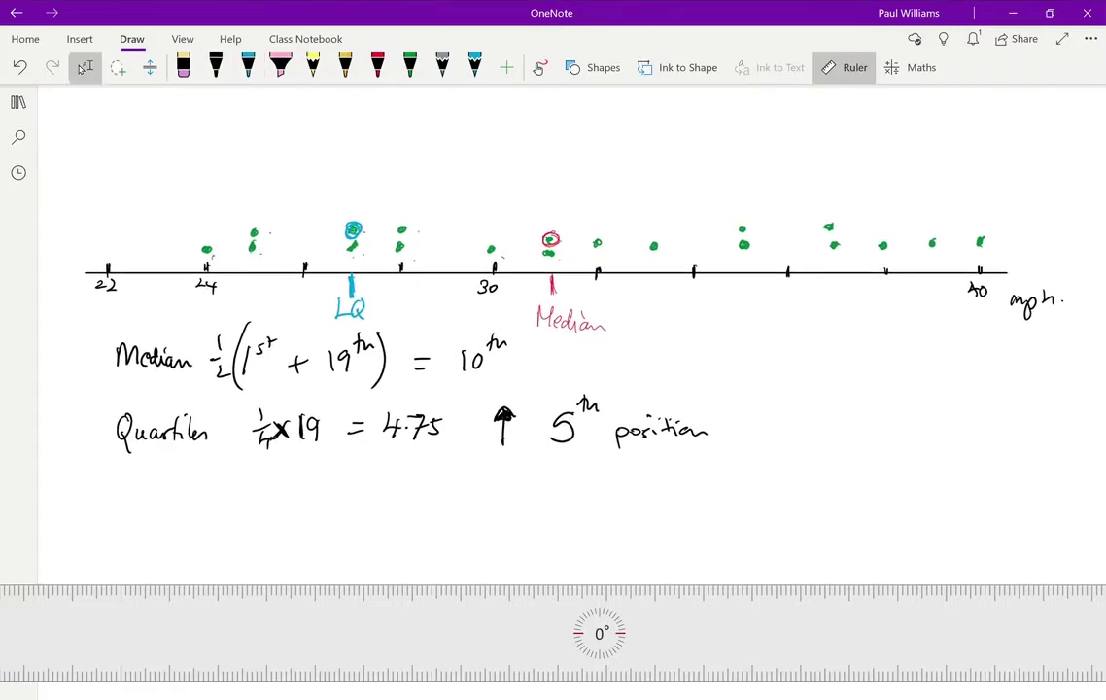
left_click(215, 65)
mouse_move(257, 480)
left_mouse_down()
mouse_move(274, 526)
mouse_move(295, 506)
left_mouse_up()
mouse_move(295, 494)
left_mouse_down()
mouse_move(286, 506)
mouse_move(303, 507)
left_mouse_up()
left_click_drag(318, 493, 317, 507)
left_click_drag(344, 496, 385, 507)
left_click_drag(396, 484, 398, 508)
mouse_move(411, 497)
left_mouse_down()
mouse_move(456, 488)
mouse_move(505, 489)
left_mouse_up()
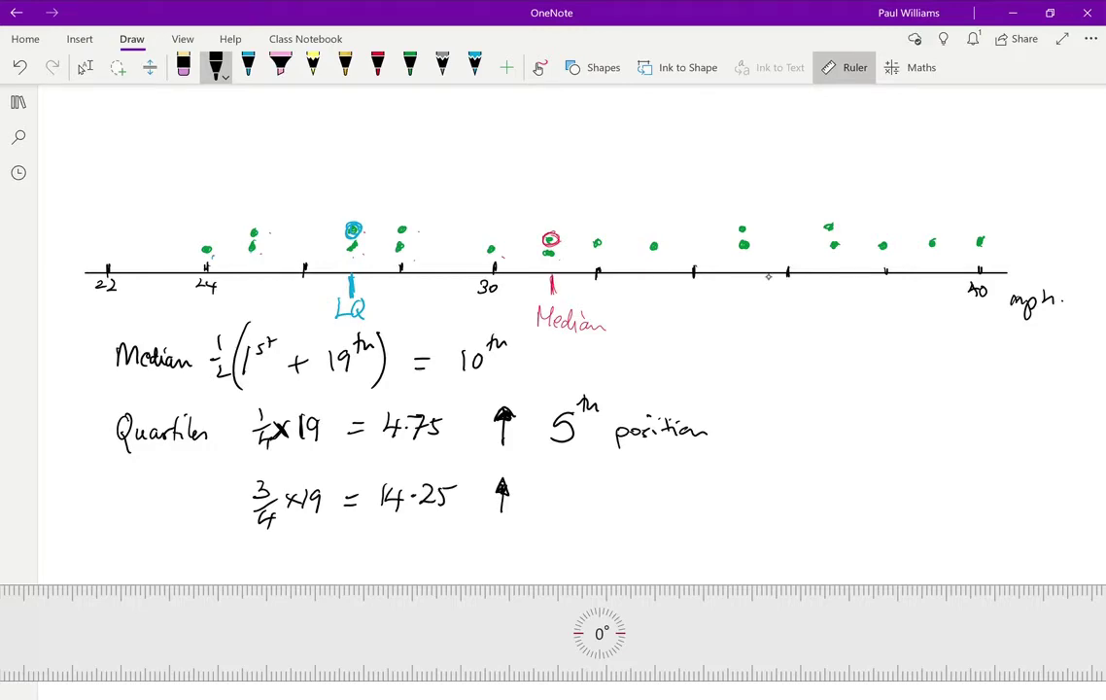
mouse_move(560, 486)
left_mouse_down()
mouse_move(558, 509)
mouse_move(569, 509)
mouse_move(595, 475)
left_mouse_up()
left_click_drag(599, 470, 610, 482)
- Add 'position' after 15th, then circle the dot near 37 in blue and label it UQ
mouse_move(627, 490)
left_mouse_down()
mouse_move(628, 511)
mouse_move(648, 494)
mouse_move(706, 505)
left_mouse_up()
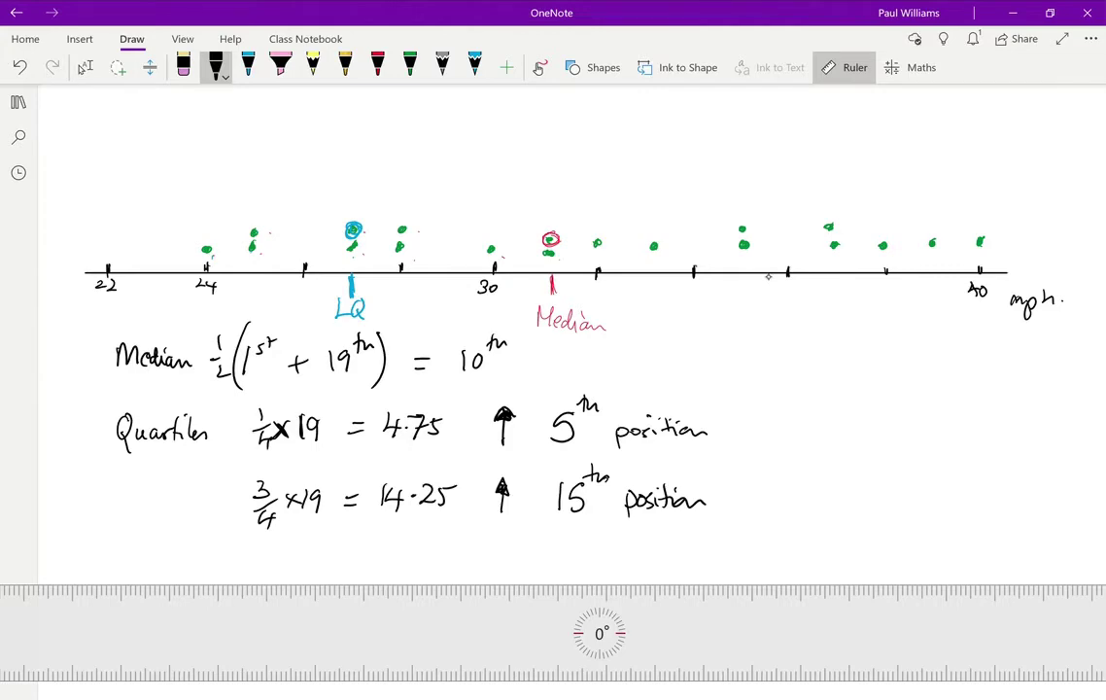
left_click(248, 66)
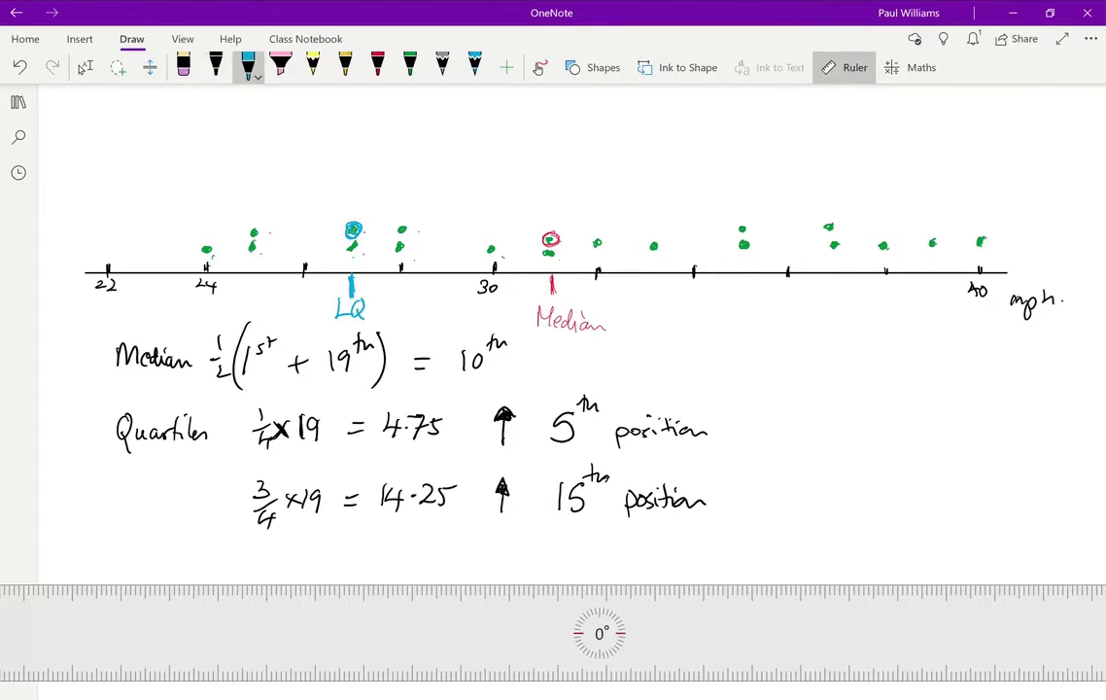
left_click_drag(837, 223, 834, 280)
left_click_drag(822, 295, 854, 311)
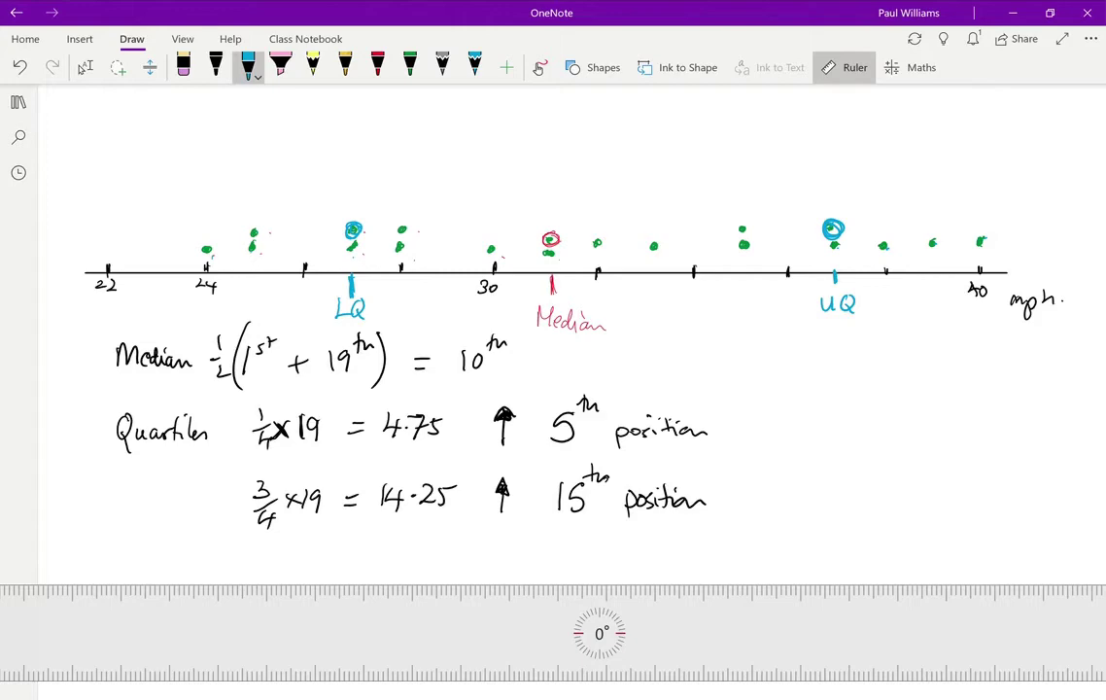
scroll(545, 340, "down", 1)
left_click(85, 67)
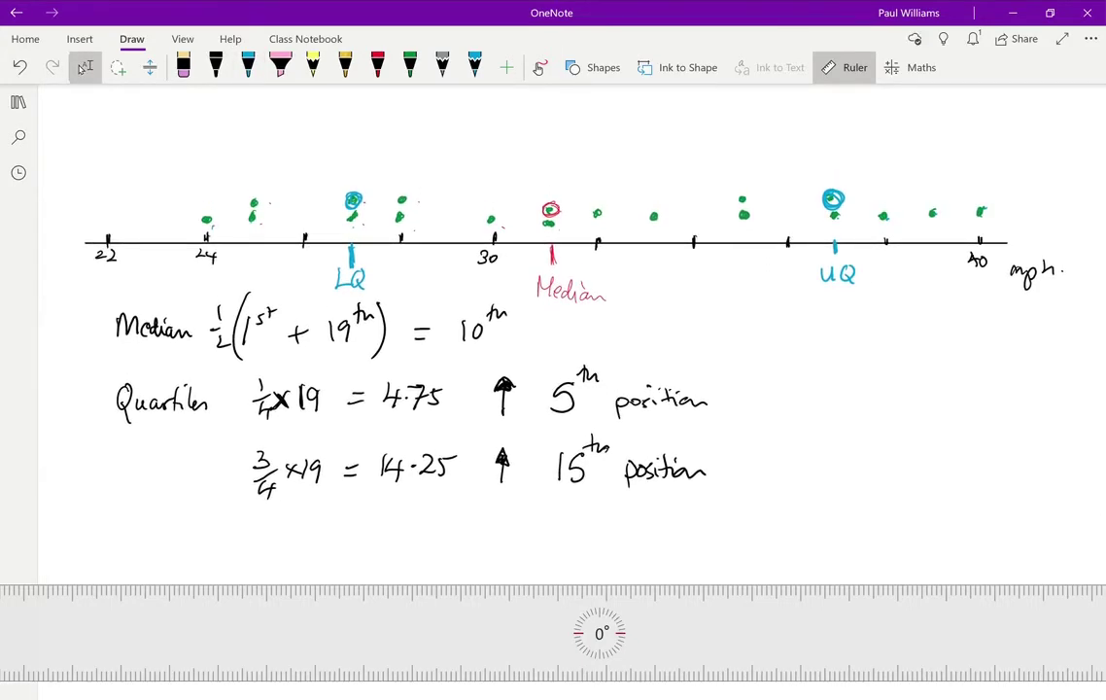
- Write 'Extremes lowest 24' in black below the quartile working
left_click(215, 63)
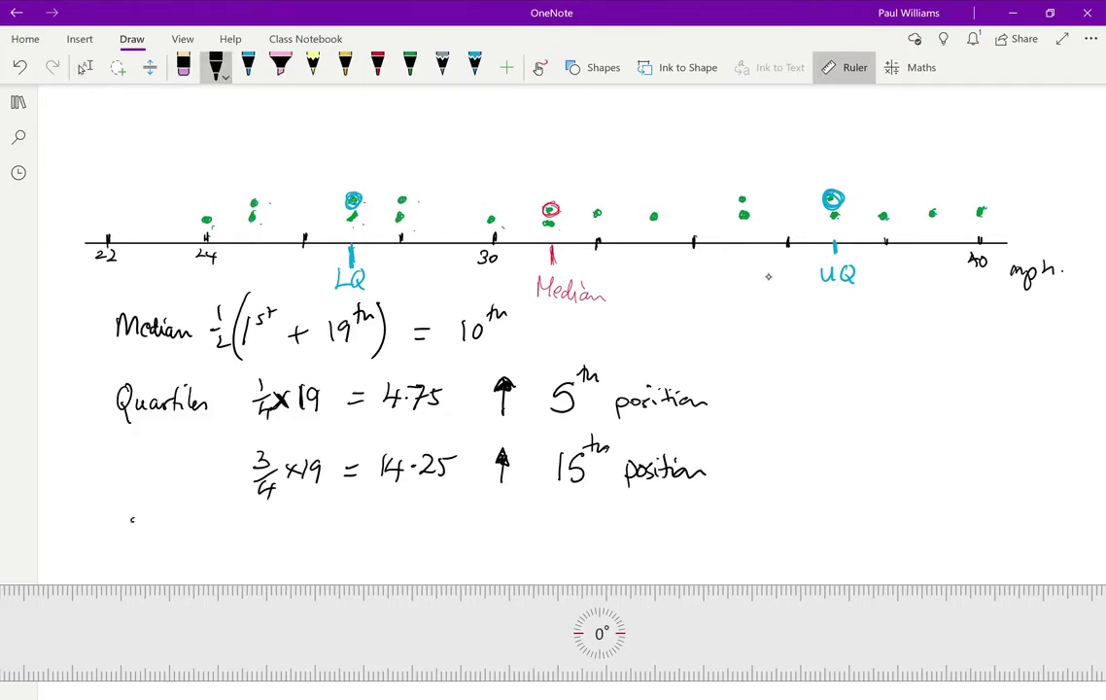
mouse_move(134, 521)
left_mouse_down()
mouse_move(129, 560)
mouse_move(163, 561)
mouse_move(180, 548)
mouse_move(215, 559)
left_mouse_up()
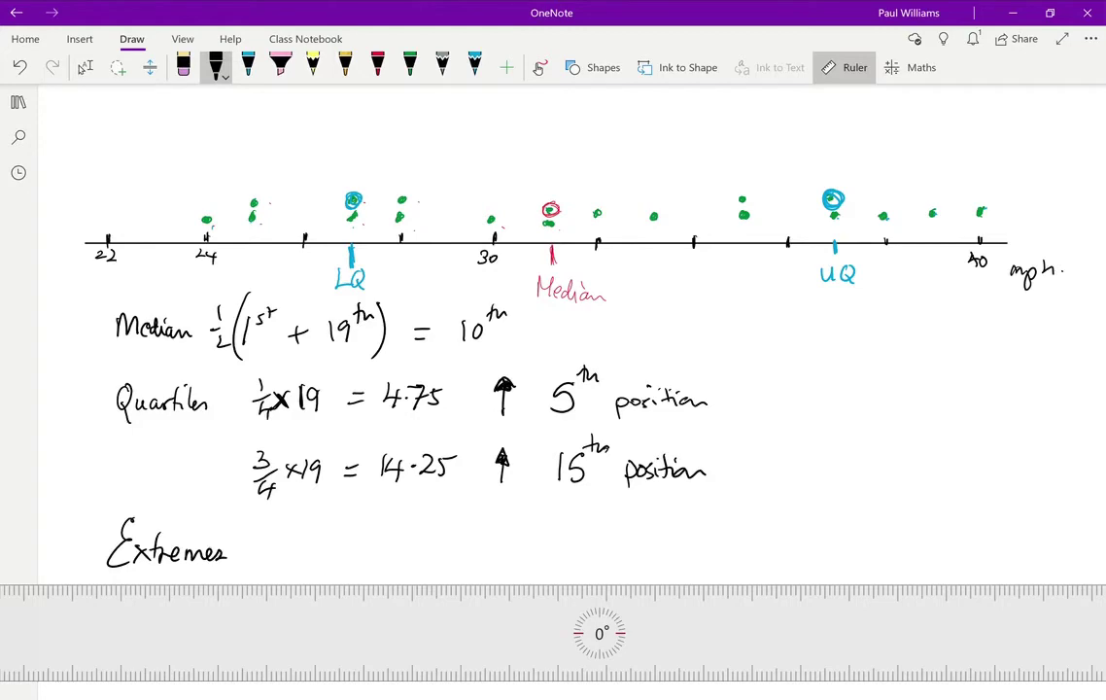
mouse_move(284, 527)
left_mouse_down()
mouse_move(286, 557)
mouse_move(298, 543)
mouse_move(335, 555)
left_mouse_up()
mouse_move(346, 531)
left_mouse_down()
mouse_move(347, 555)
mouse_move(354, 540)
left_mouse_up()
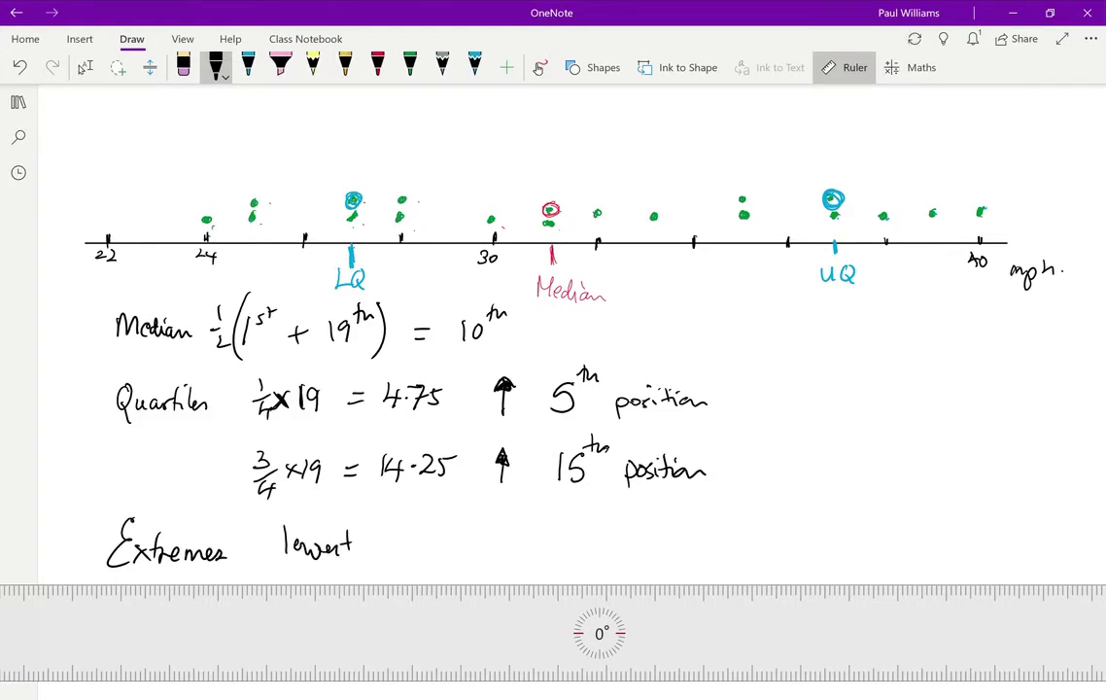
mouse_move(379, 543)
left_mouse_down()
mouse_move(395, 557)
mouse_move(419, 551)
left_mouse_up()
left_click_drag(413, 540, 412, 559)
- Continue the extremes line with 'highest 40'
left_click_drag(509, 529, 531, 574)
left_click_drag(547, 530, 558, 555)
left_click_drag(561, 549, 571, 552)
left_click_drag(579, 532, 580, 552)
left_click_drag(574, 540, 584, 540)
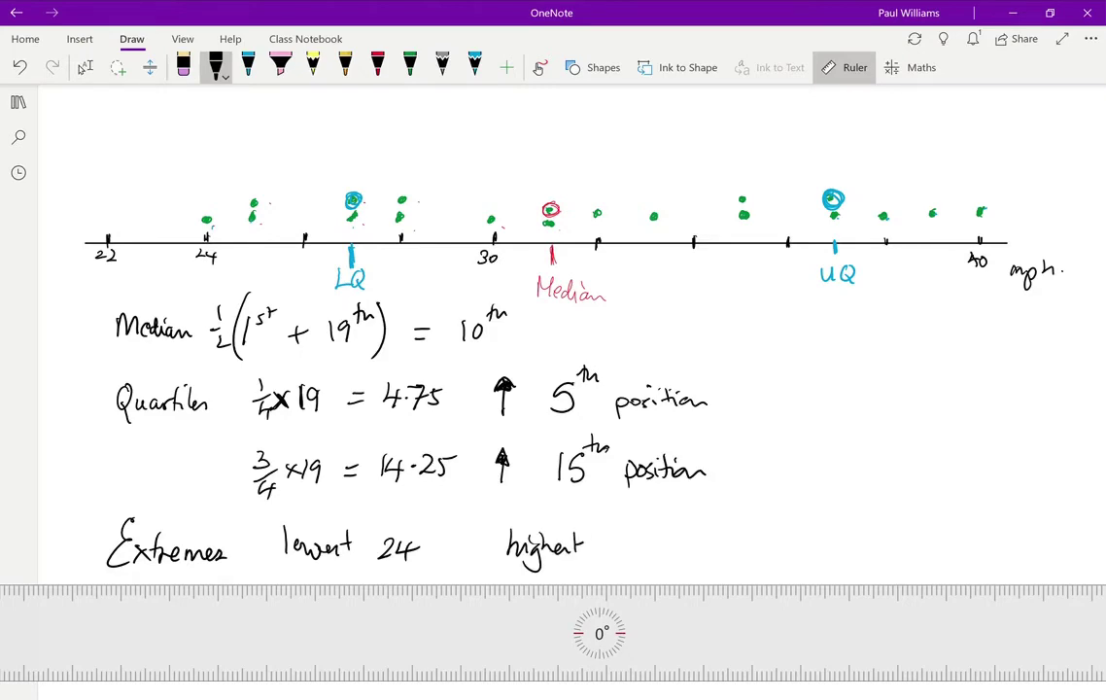
scroll(508, 389, "left", 1)
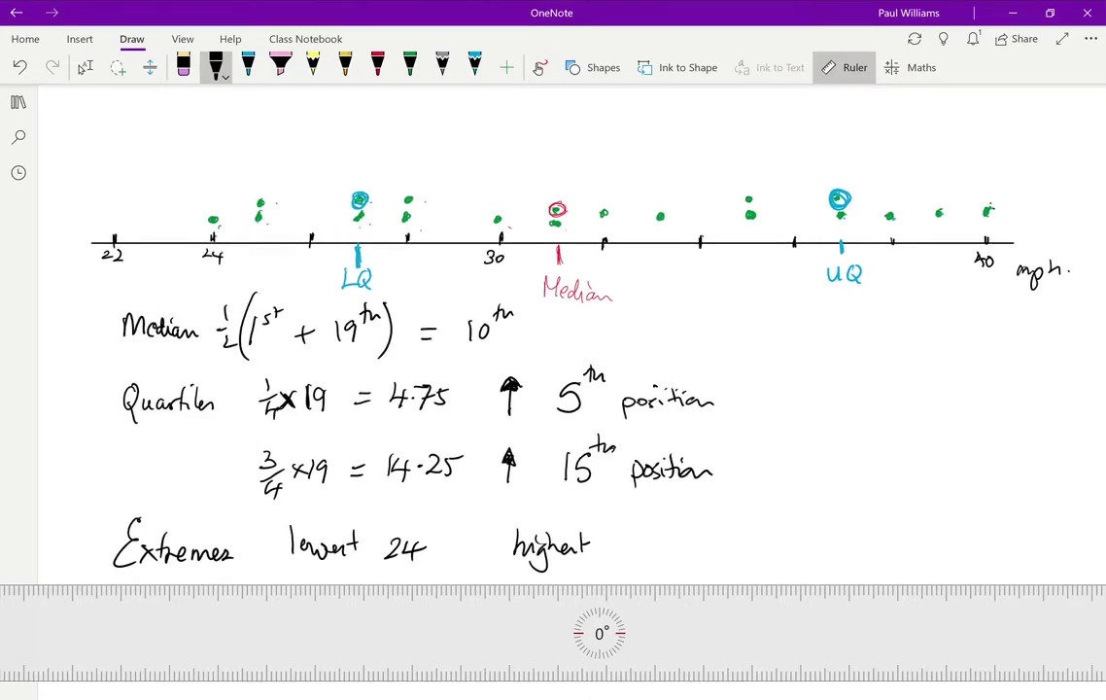
mouse_move(638, 528)
left_mouse_down()
mouse_move(633, 540)
mouse_move(650, 543)
left_mouse_up()
mouse_move(643, 530)
left_mouse_down()
mouse_move(642, 552)
mouse_move(667, 528)
left_mouse_up()
scroll(508, 389, "up", 1)
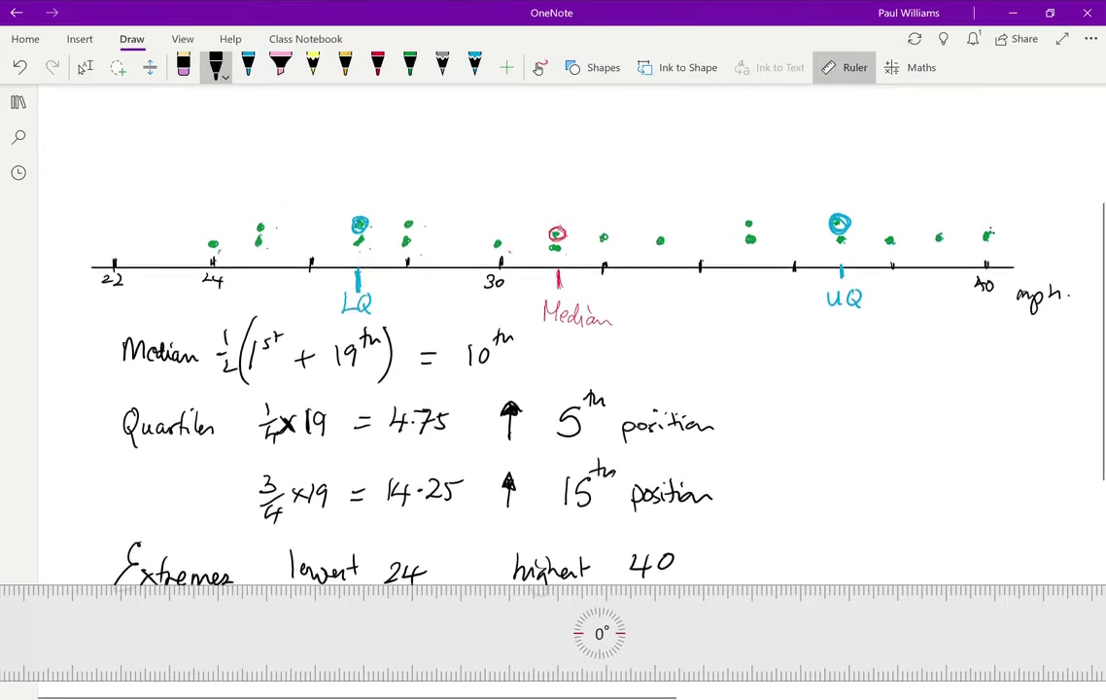
- Label 24 as LE and 40 as HE on the number line
left_click(85, 67)
left_click(216, 67)
mouse_move(207, 292)
left_mouse_down()
mouse_move(217, 310)
mouse_move(232, 299)
left_mouse_up()
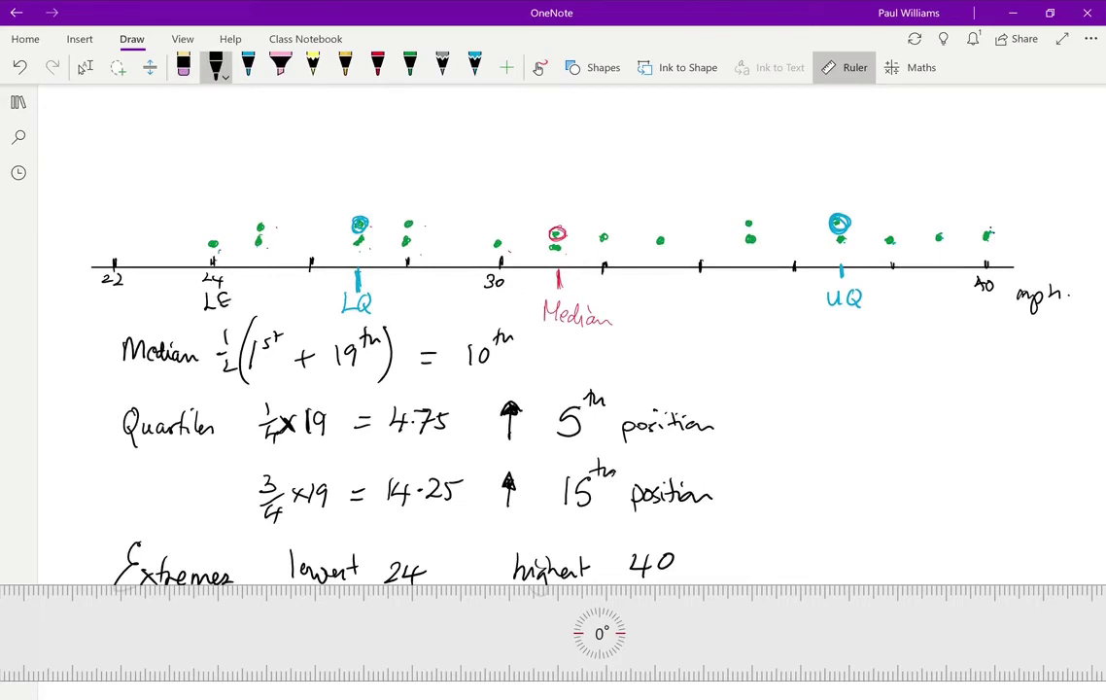
left_click_drag(972, 297, 972, 312)
left_click_drag(982, 296, 982, 312)
left_click_drag(973, 304, 989, 312)
left_click_drag(988, 304, 998, 305)
scroll(768, 277, "up", 1)
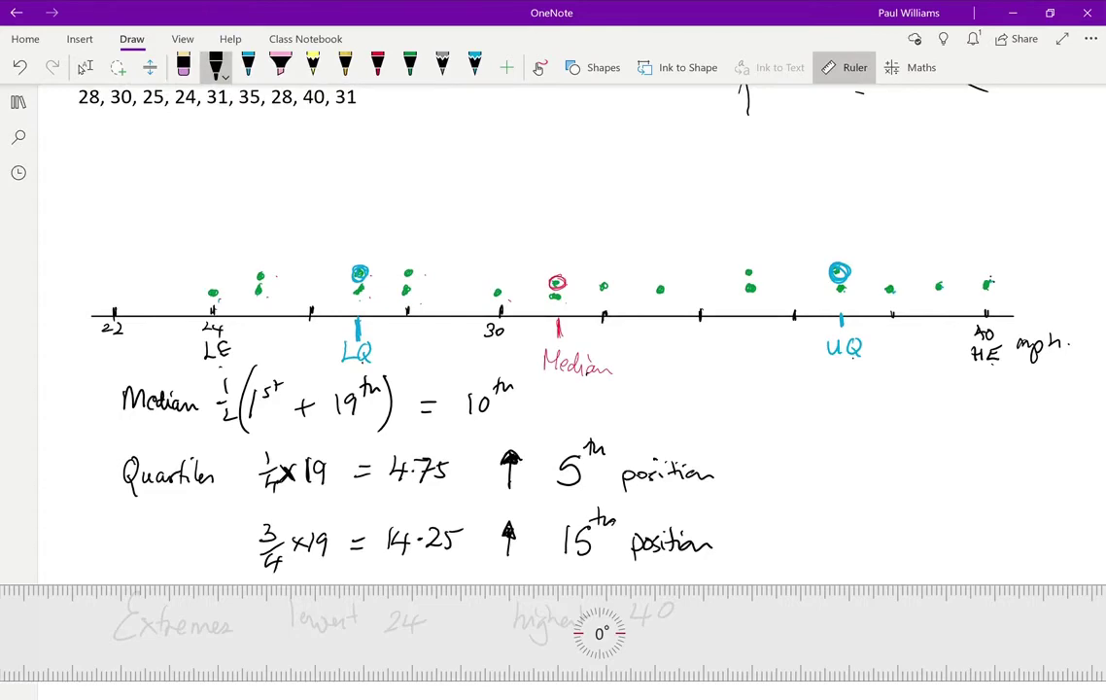
- Move the ruler up and draw a black mark above 24 and a blue mark above LQ
left_click(85, 67)
scroll(553, 340, "up", 1)
mouse_move(602, 633)
left_mouse_down()
mouse_move(607, 437)
mouse_move(594, 335)
mouse_move(594, 350)
left_mouse_up()
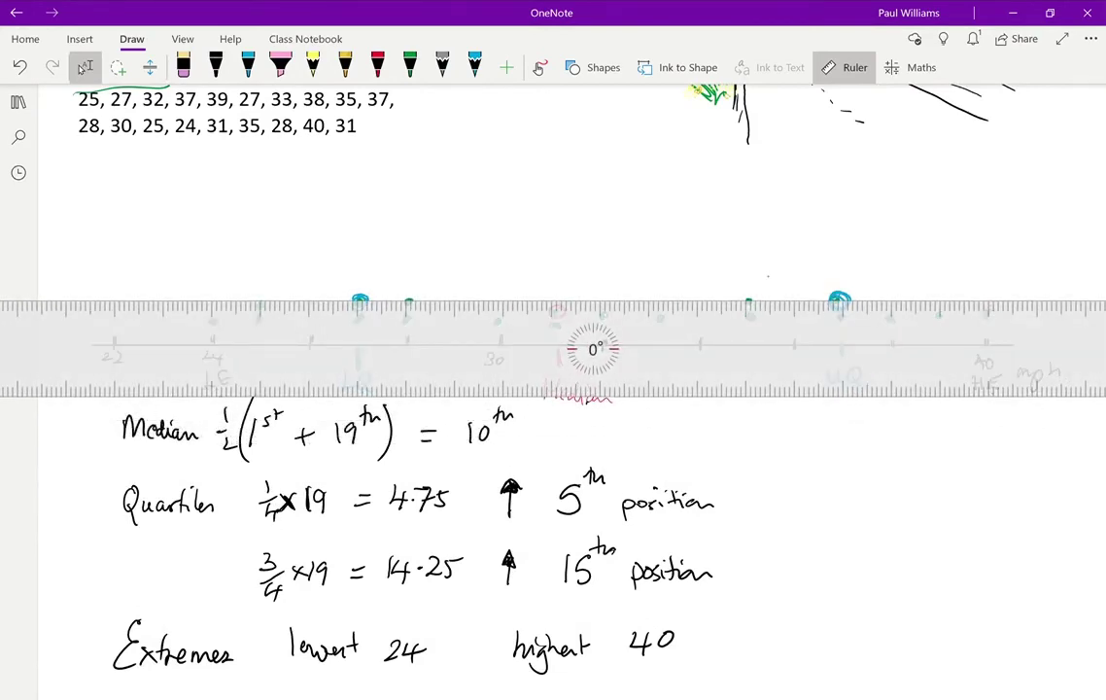
left_click(216, 67)
left_click_drag(211, 236, 213, 276)
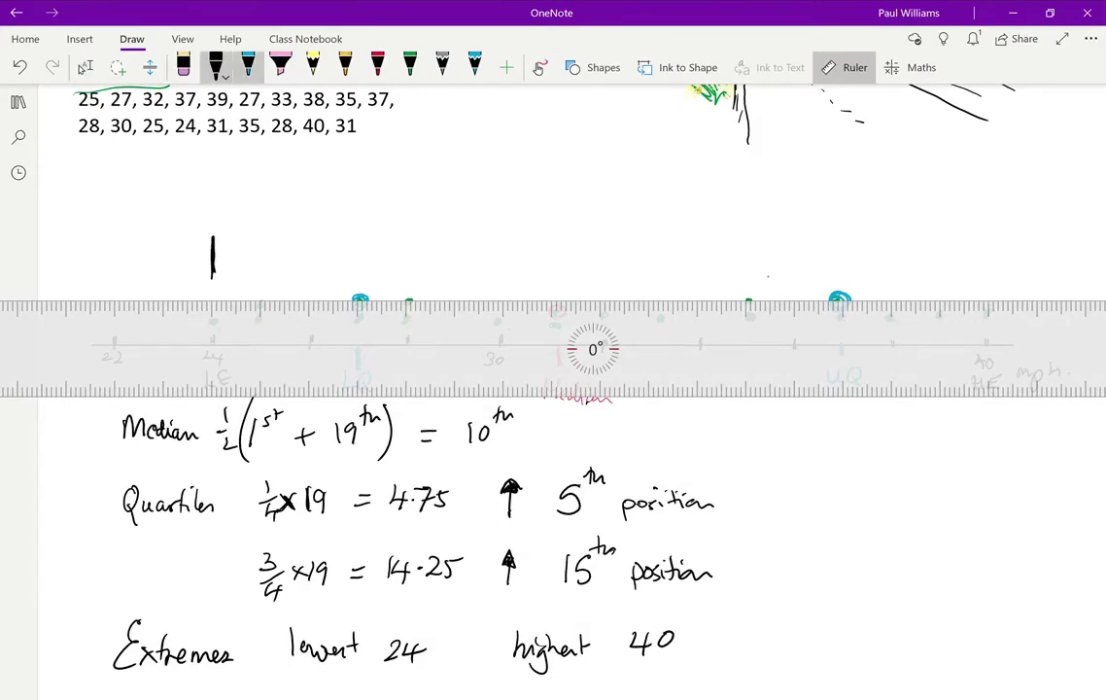
left_click(248, 67)
left_click_drag(358, 236, 358, 269)
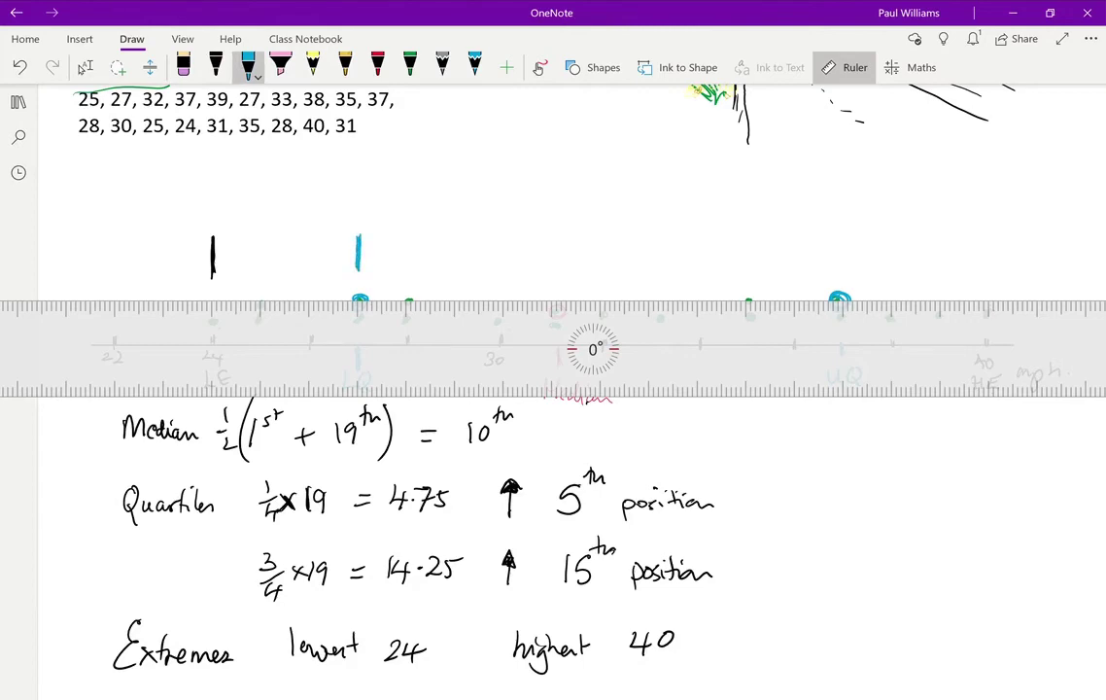
- Draw a red median mark, a blue UQ mark and a black mark above 40
left_click(377, 67)
left_click_drag(557, 232, 557, 272)
left_click(248, 67)
left_click_drag(837, 228, 837, 261)
left_click(214, 67)
left_click_drag(987, 230, 987, 259)
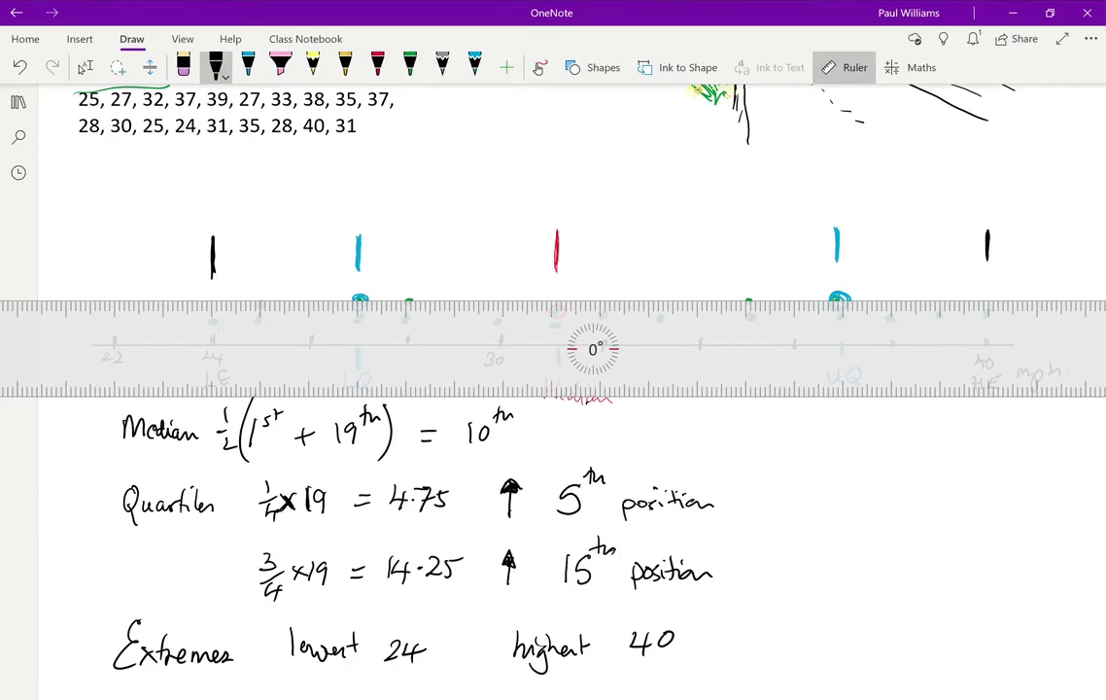
- Draw the box's bottom and top edges from LQ to UQ in black along the Ruler
left_click_drag(593, 350, 589, 322)
left_click(85, 67)
left_click(215, 67)
left_click_drag(359, 273, 838, 273)
left_click(85, 67)
left_click_drag(583, 321, 583, 277)
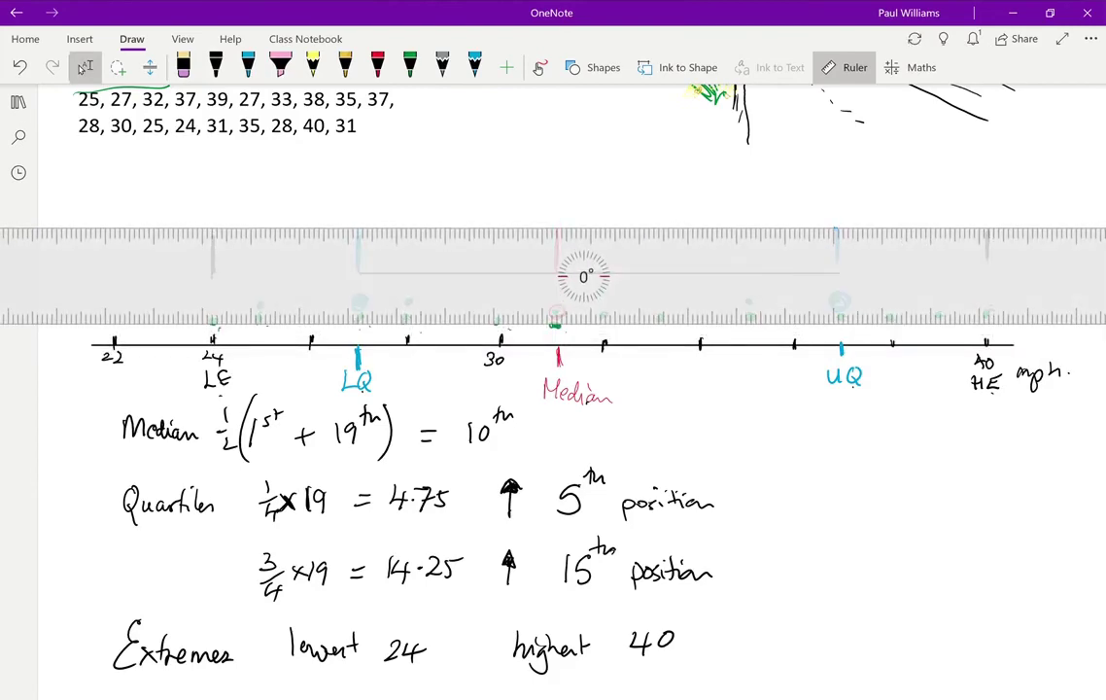
left_click(215, 67)
left_click_drag(361, 228, 824, 228)
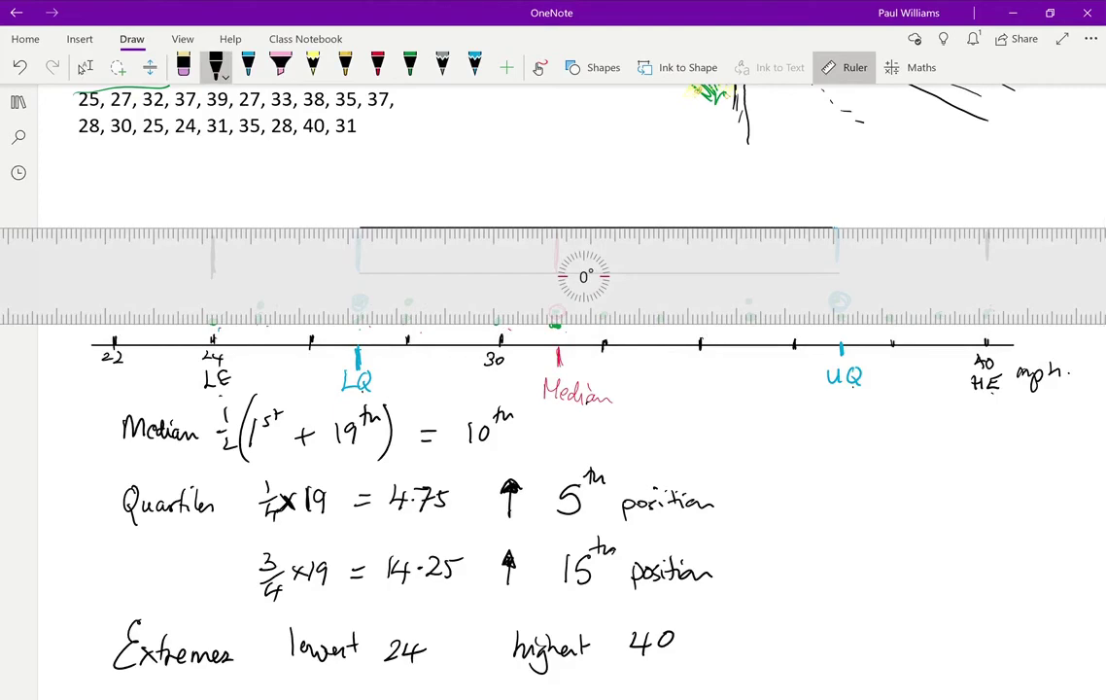
left_click_drag(768, 277, 767, 463)
left_click(85, 67)
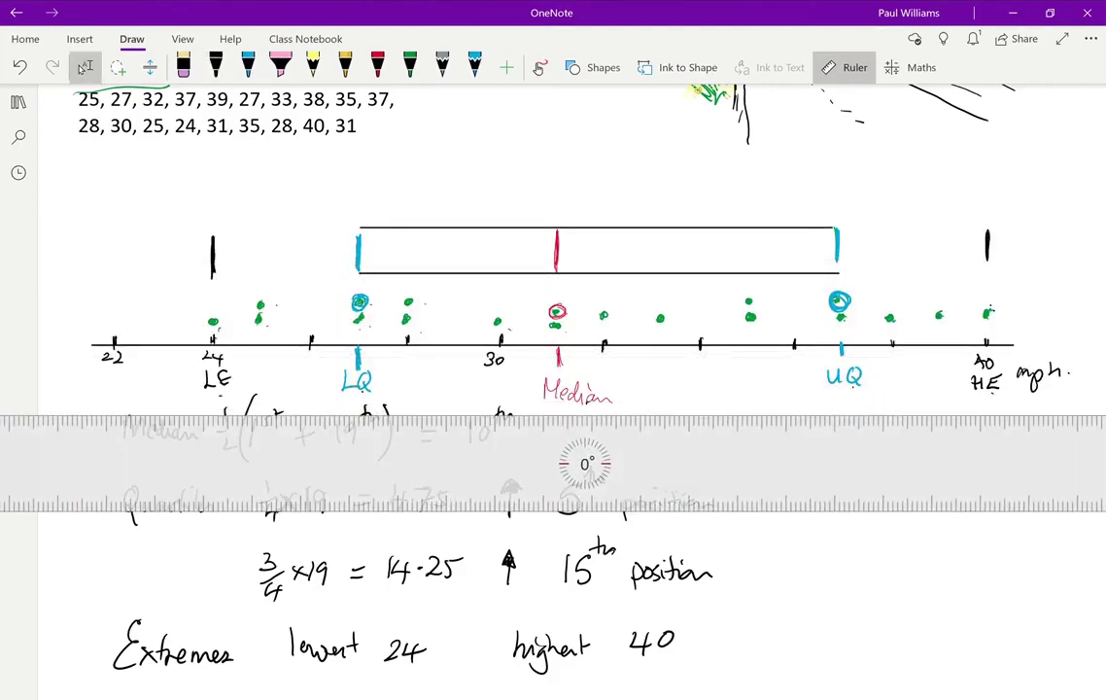
- In green ink, write 'middle 50%' between arrows pointing to LQ and UQ
left_click(409, 64)
mouse_move(384, 196)
left_mouse_down()
mouse_move(362, 205)
mouse_move(384, 212)
left_mouse_up()
mouse_move(363, 205)
left_mouse_down()
mouse_move(532, 202)
mouse_move(564, 185)
left_mouse_up()
mouse_move(576, 195)
left_mouse_down()
mouse_move(610, 201)
mouse_move(667, 206)
left_mouse_up()
left_click_drag(675, 199, 826, 198)
left_click_drag(810, 189, 811, 206)
- Write 'Typical' in green above 'middle 50%' to finish the annotation
left_click_drag(500, 148, 525, 147)
left_click_drag(513, 147, 515, 173)
mouse_move(527, 155)
left_mouse_down()
mouse_move(533, 180)
mouse_move(544, 181)
left_mouse_up()
left_click_drag(545, 158, 568, 175)
mouse_move(584, 157)
left_mouse_down()
mouse_move(581, 174)
mouse_move(607, 173)
left_mouse_up()
mouse_move(616, 142)
left_mouse_down()
mouse_move(620, 173)
mouse_move(640, 167)
left_mouse_up()
left_click_drag(586, 464, 574, 301)
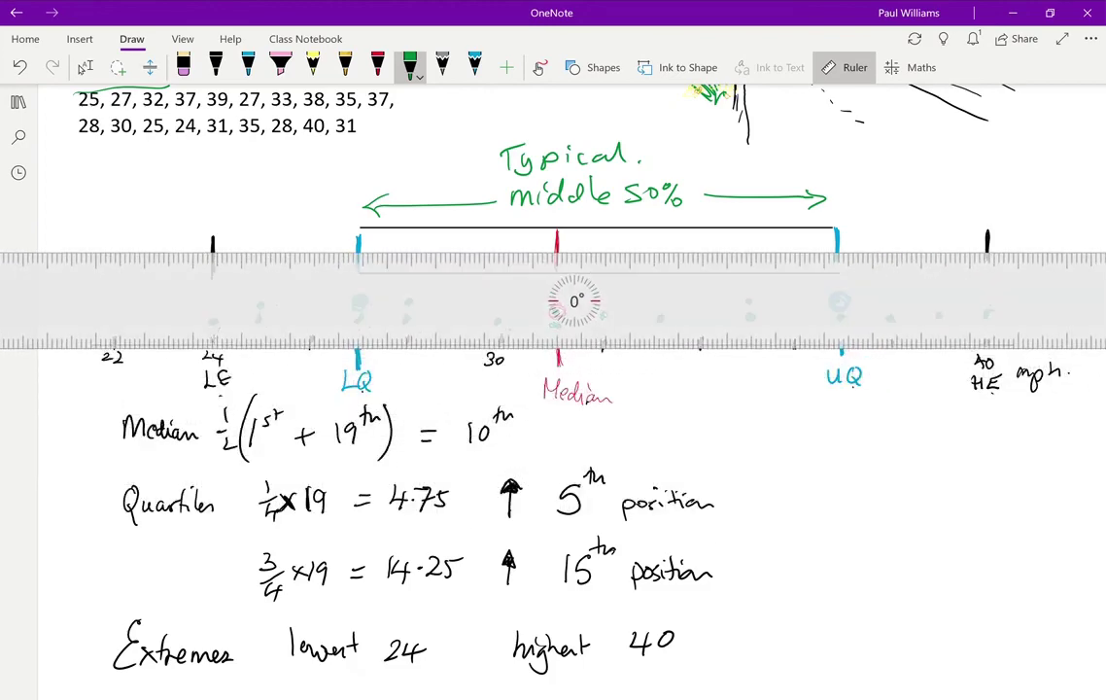
left_click(85, 67)
- Draw black whiskers from 24 to LQ and from UQ to 40, then slide the Ruler down
left_click(216, 65)
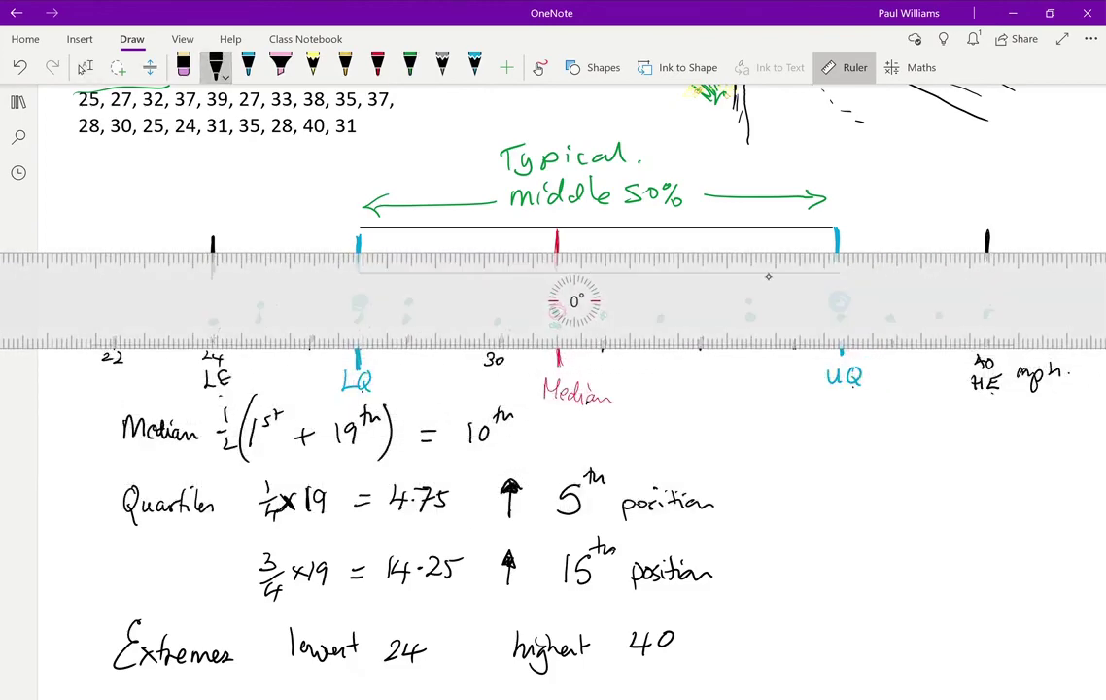
left_click_drag(216, 251, 355, 250)
left_click_drag(841, 251, 985, 250)
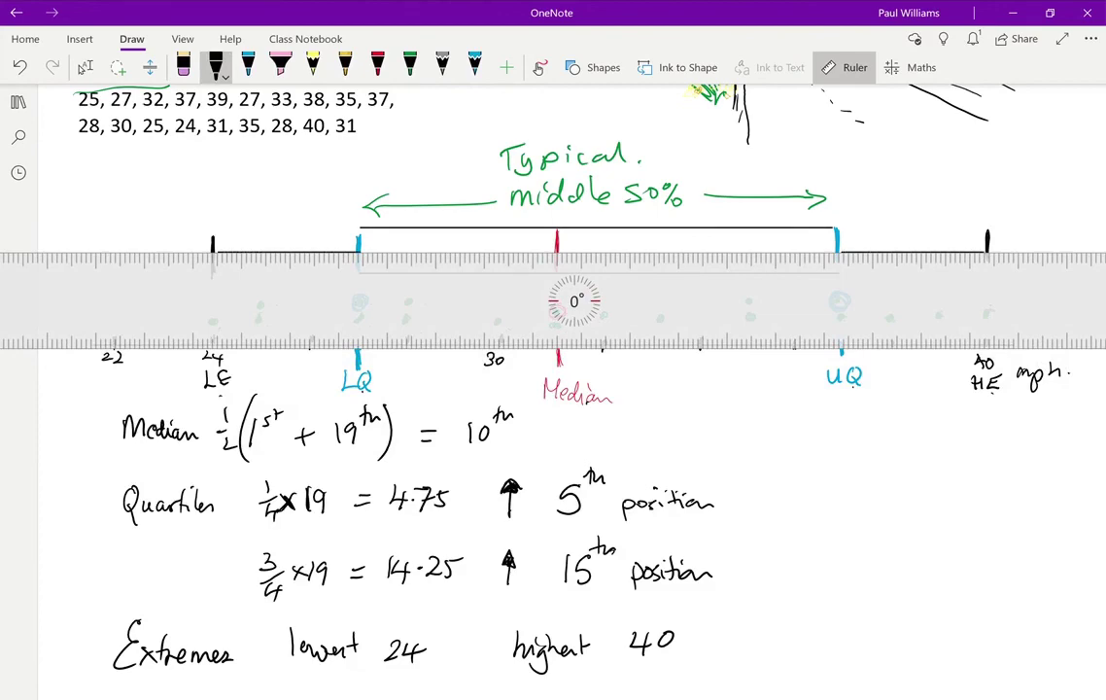
left_click_drag(575, 301, 609, 511)
left_click(85, 67)
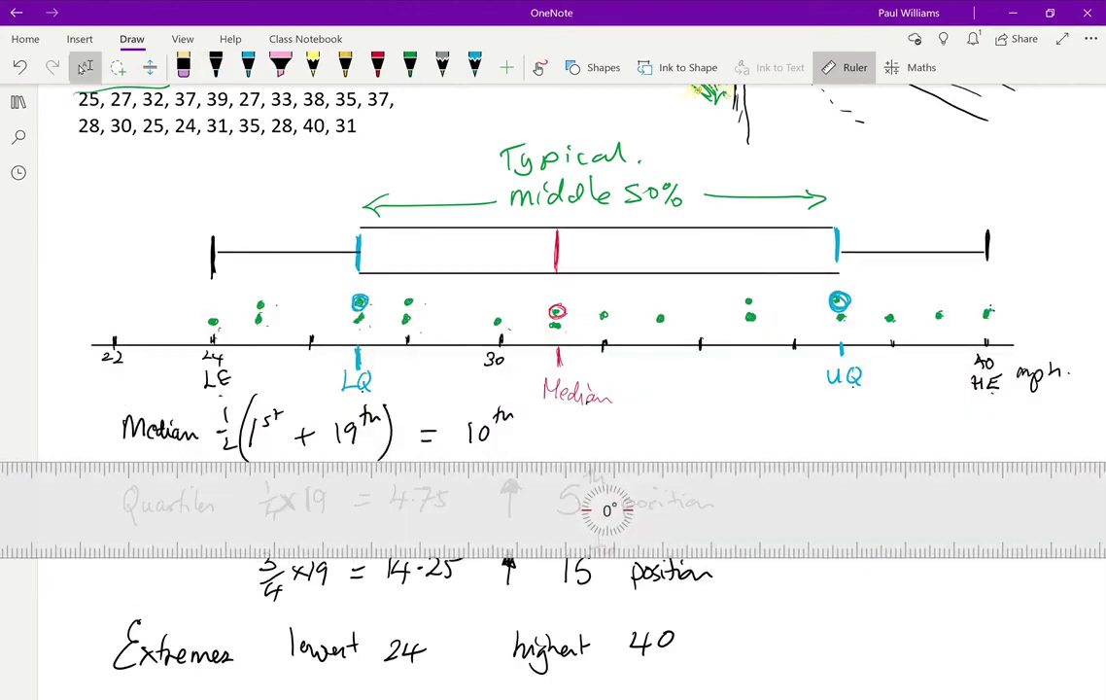